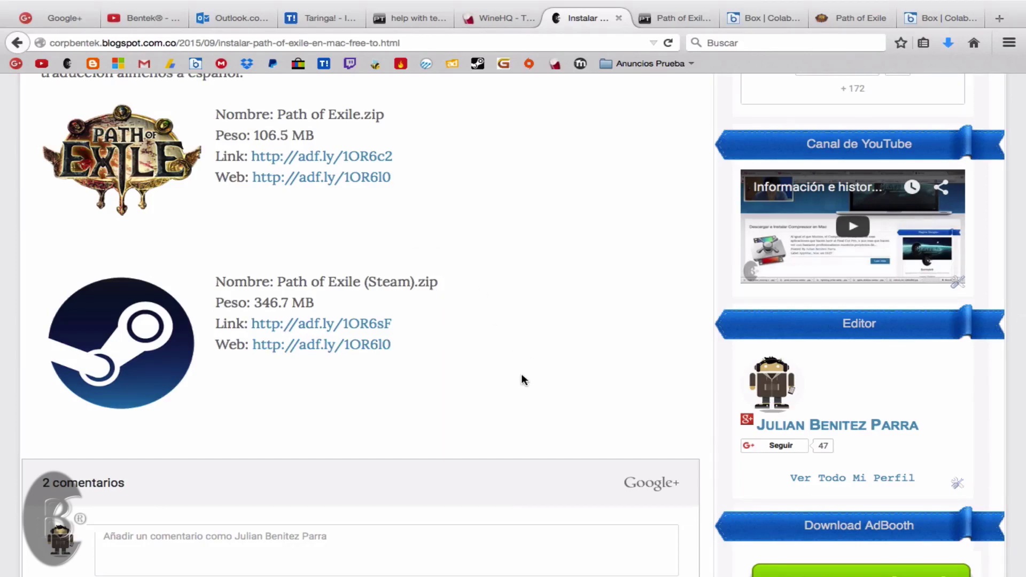
Scroll the corpbentek post up to the Path of Exile.zip and Steam zip download links.
scroll(475, 299, up, 1)
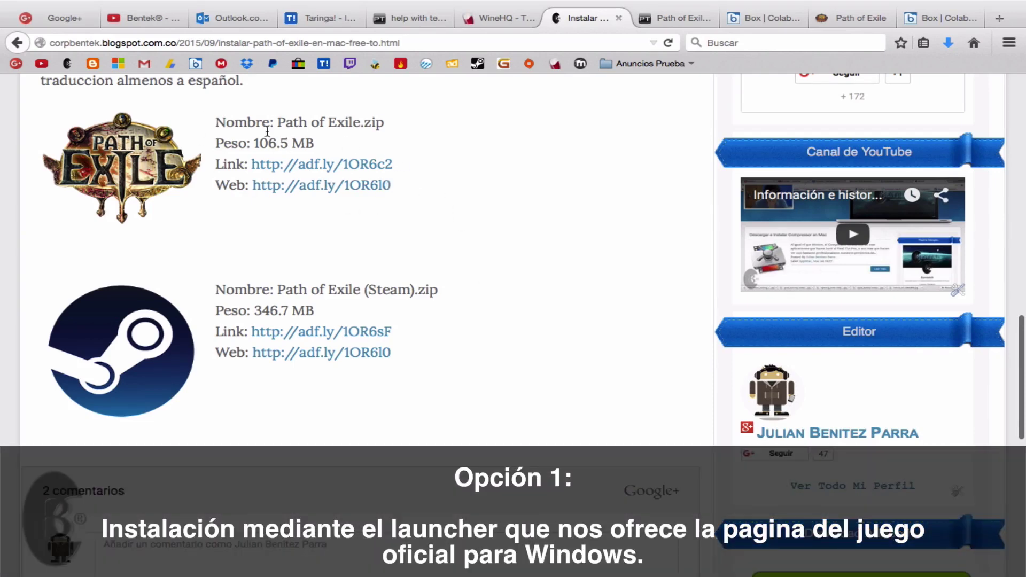
Check the Path of Exile site, blog links and Box folder tabs, then move to the desktop Space.
click(832, 17)
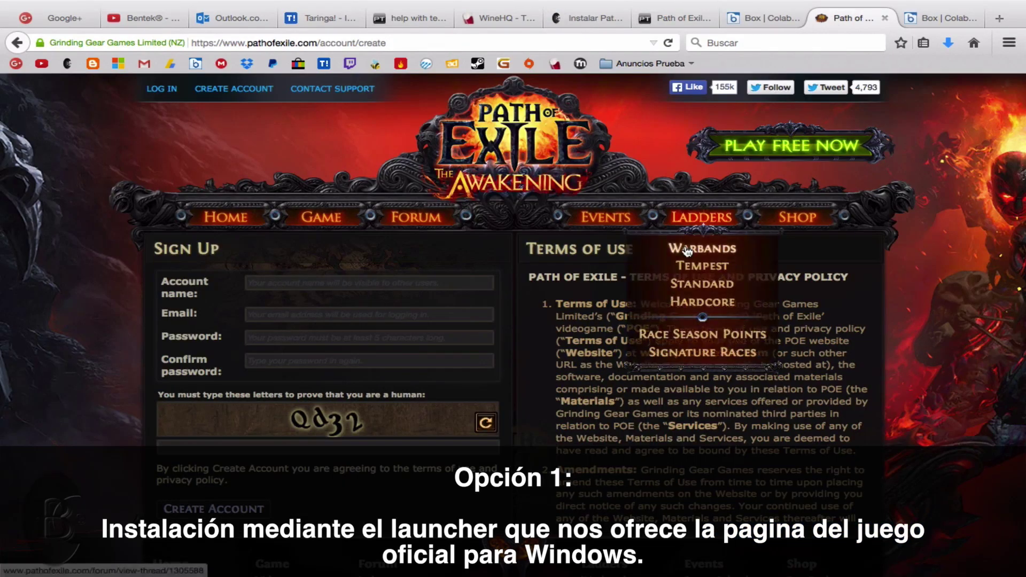
click(586, 18)
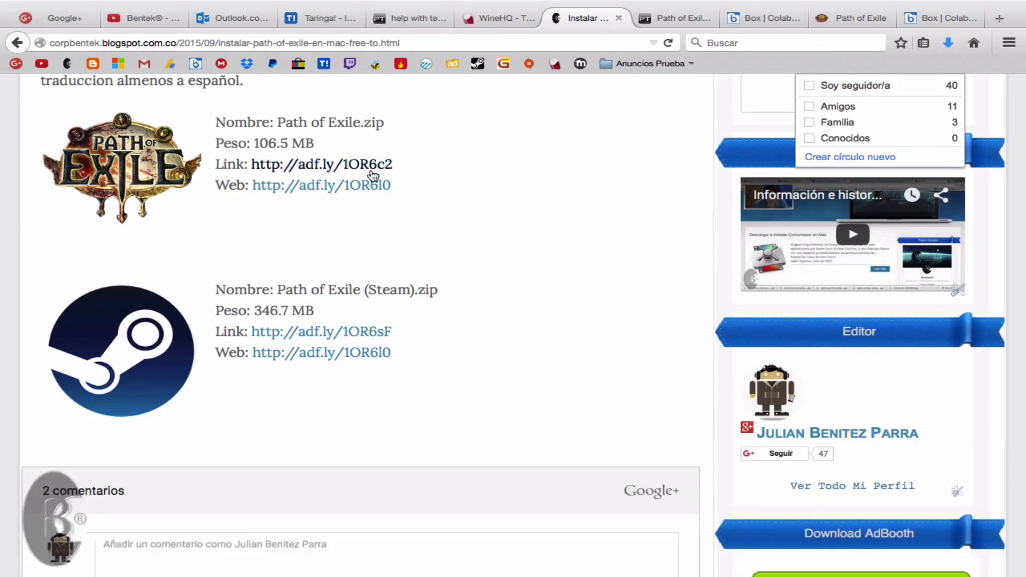
click(780, 16)
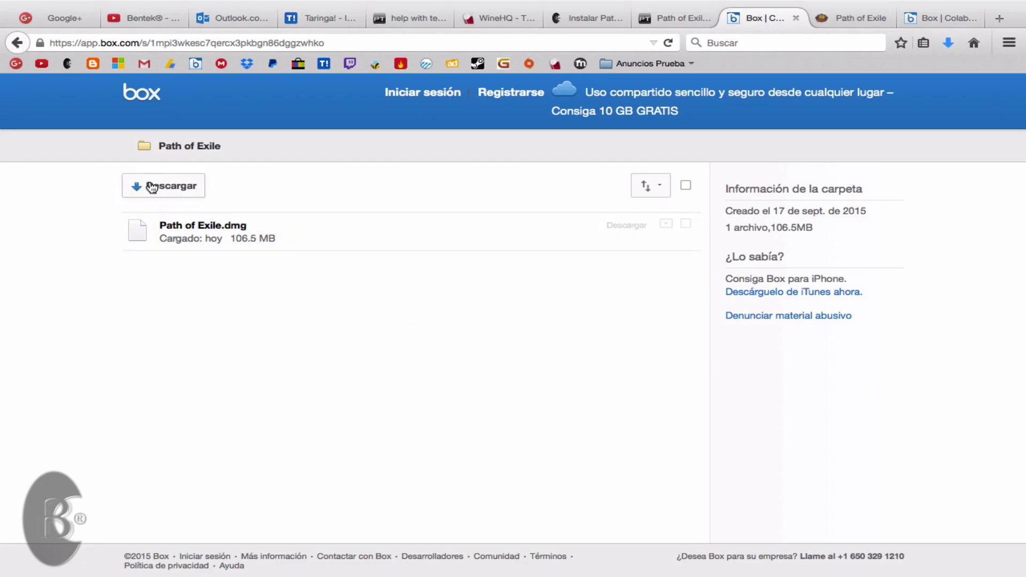
key(ctrl+Left)
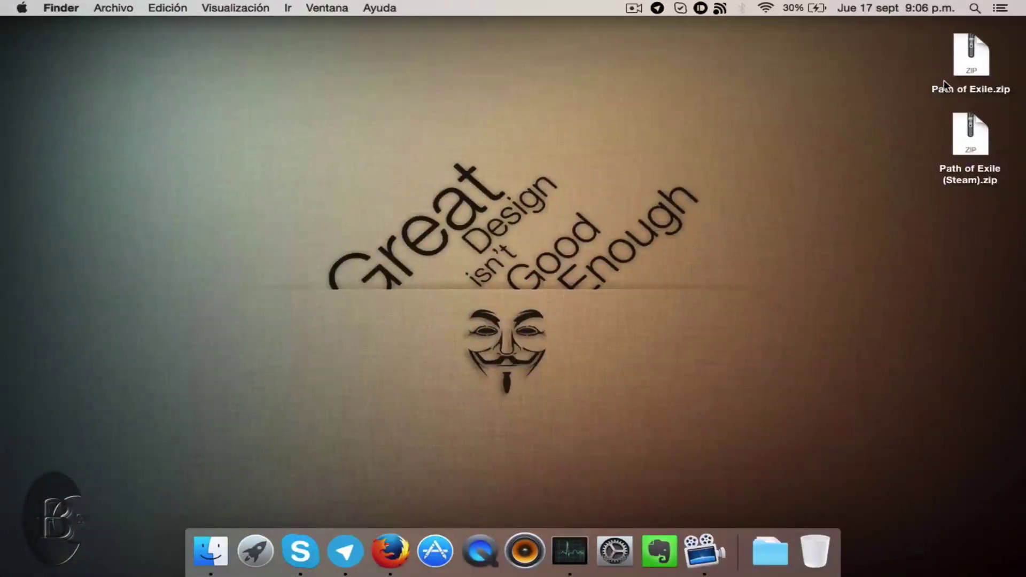
Move Path of Exile.zip to the upper-left desktop and unzip it with Archive Utility.
drag(970, 76, 296, 114)
click(284, 118)
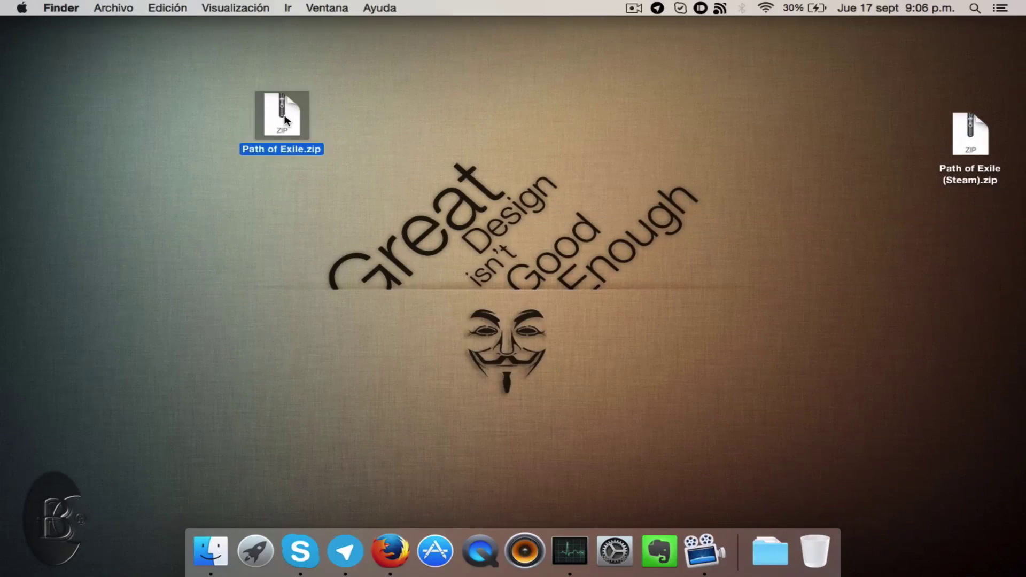
double_click(284, 115)
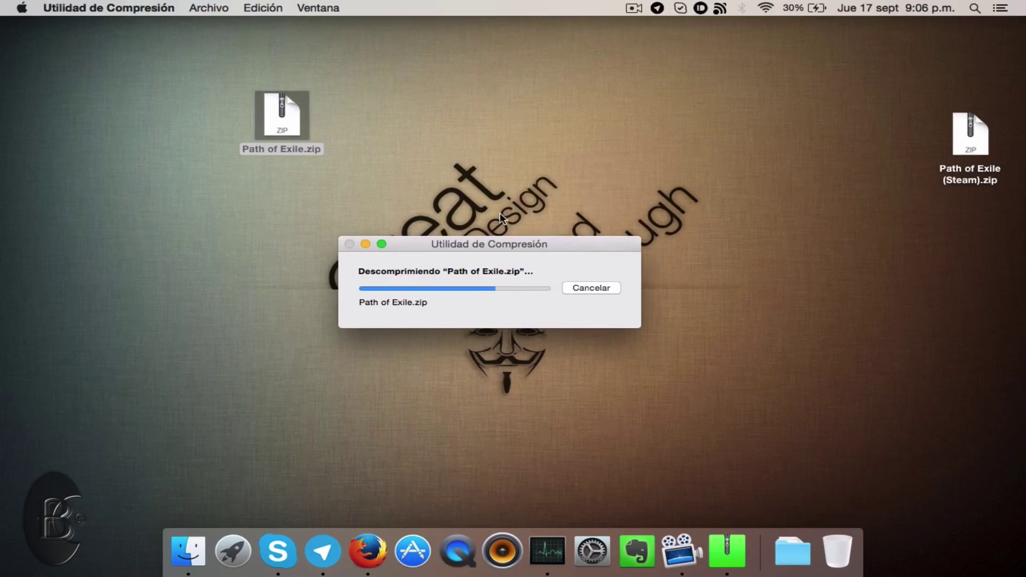
key(ctrl+Right)
key(ctrl+Left)
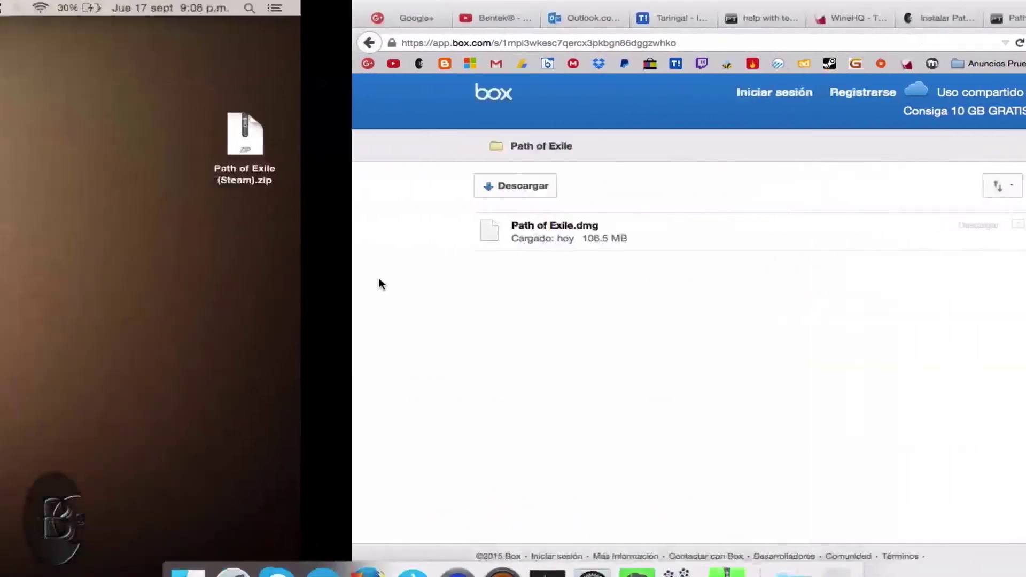
Position the extracted Path of Exile folder beside the zip and select it.
drag(297, 130, 399, 125)
click(433, 173)
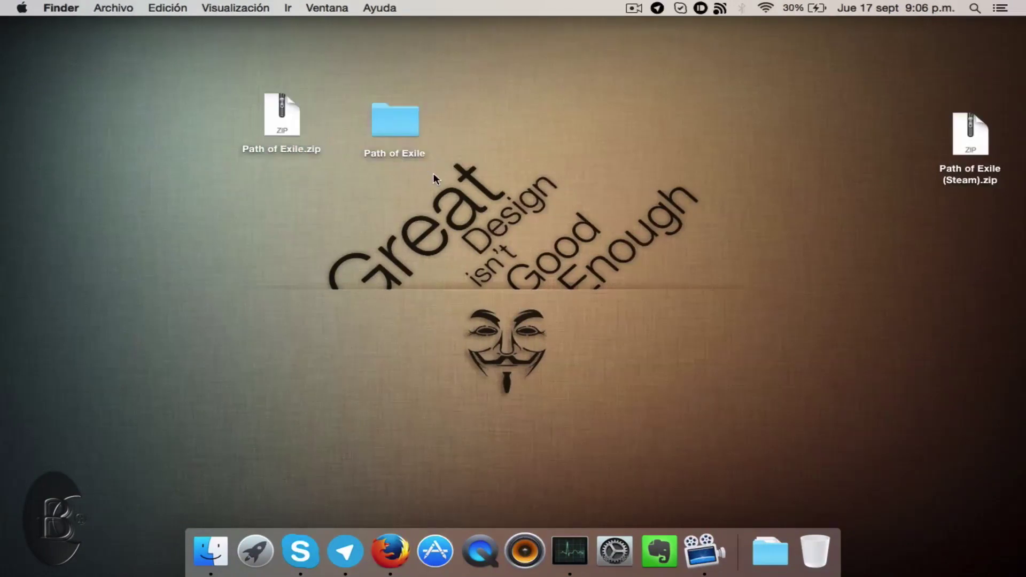
drag(401, 122, 400, 114)
click(420, 198)
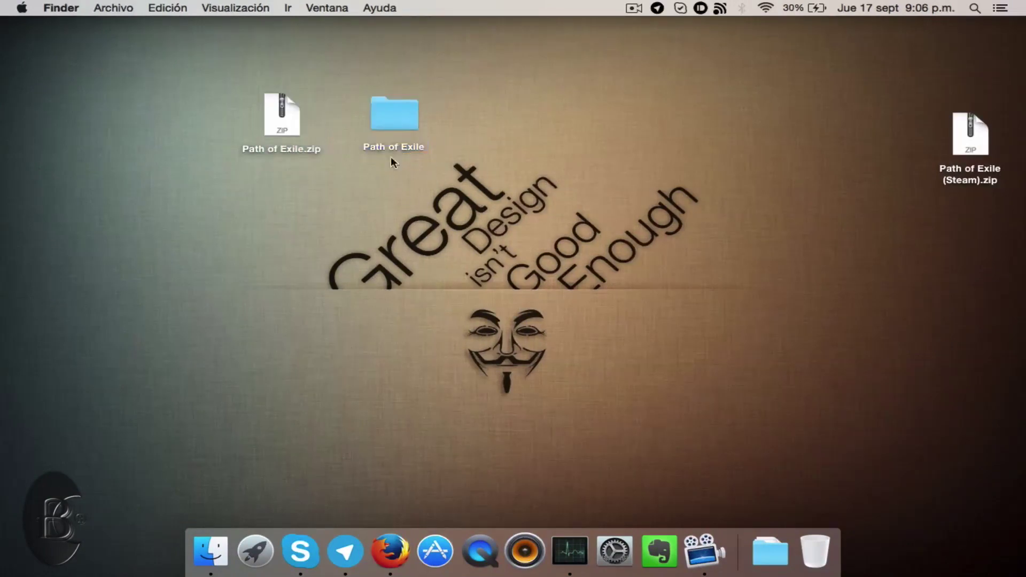
click(396, 114)
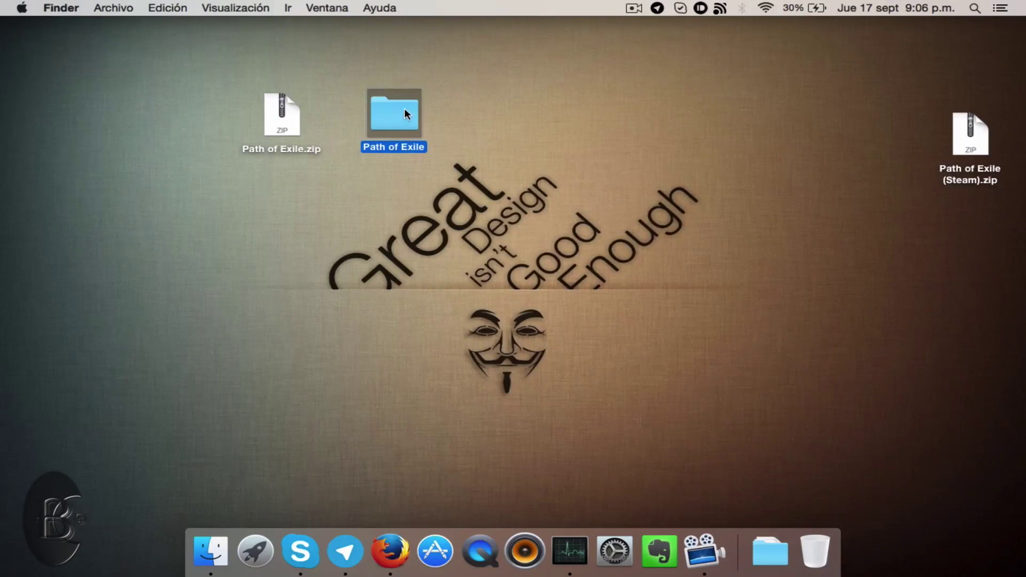
Mount Path of Exile.dmg from the extracted folder and let it verify.
double_click(404, 114)
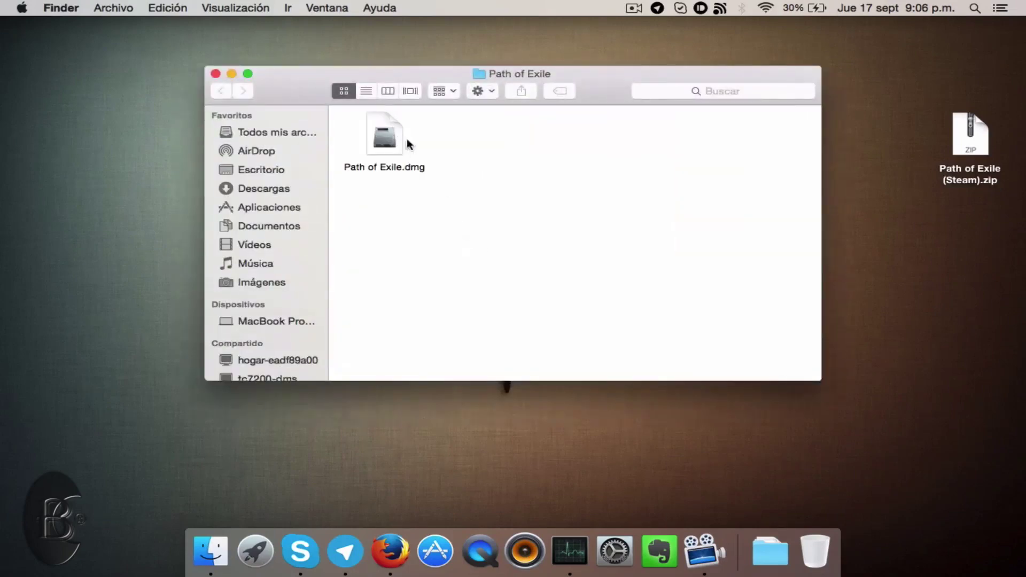
click(384, 138)
double_click(384, 140)
click(215, 73)
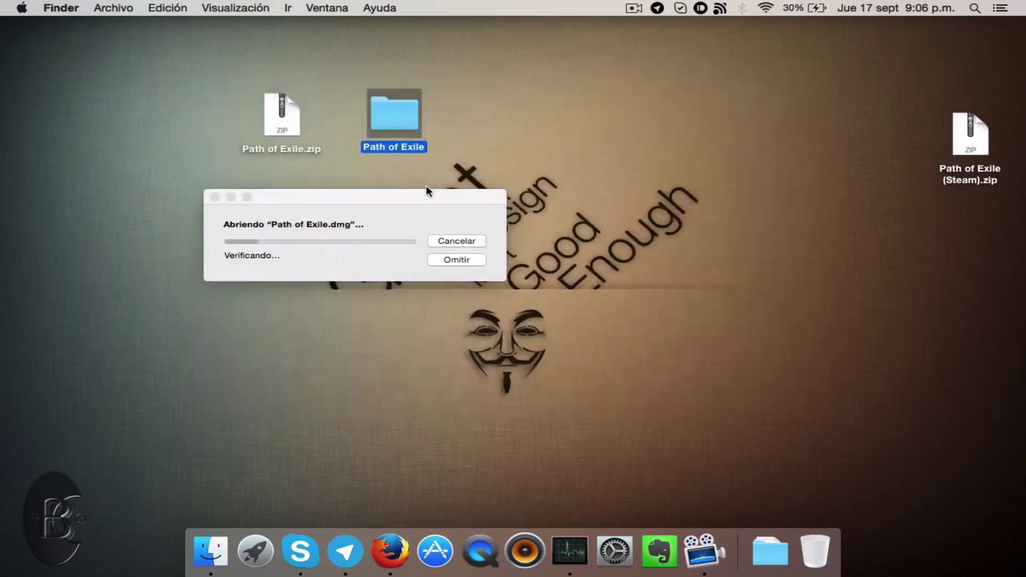
drag(409, 198, 444, 180)
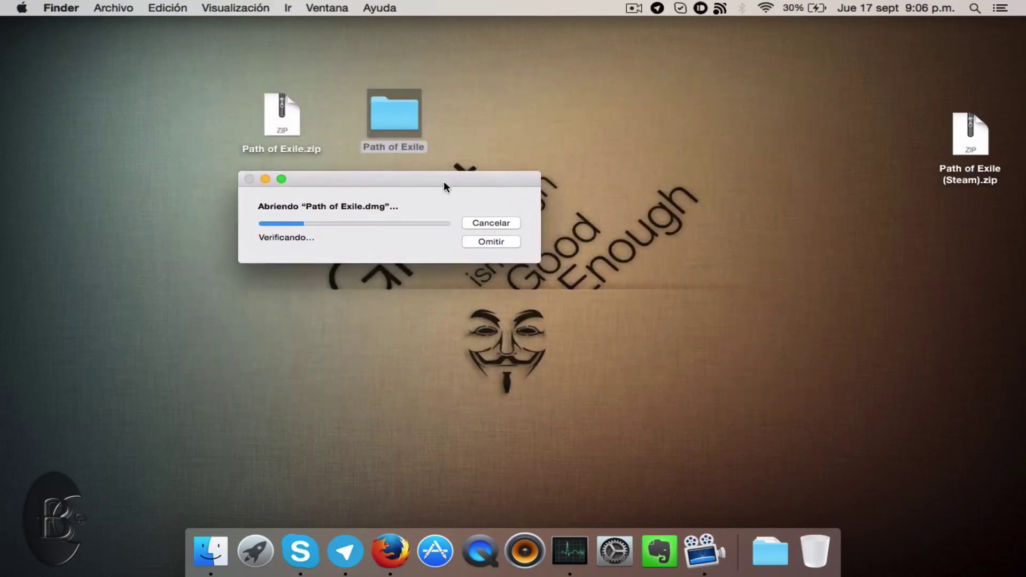
drag(180, 109, 482, 186)
click(492, 110)
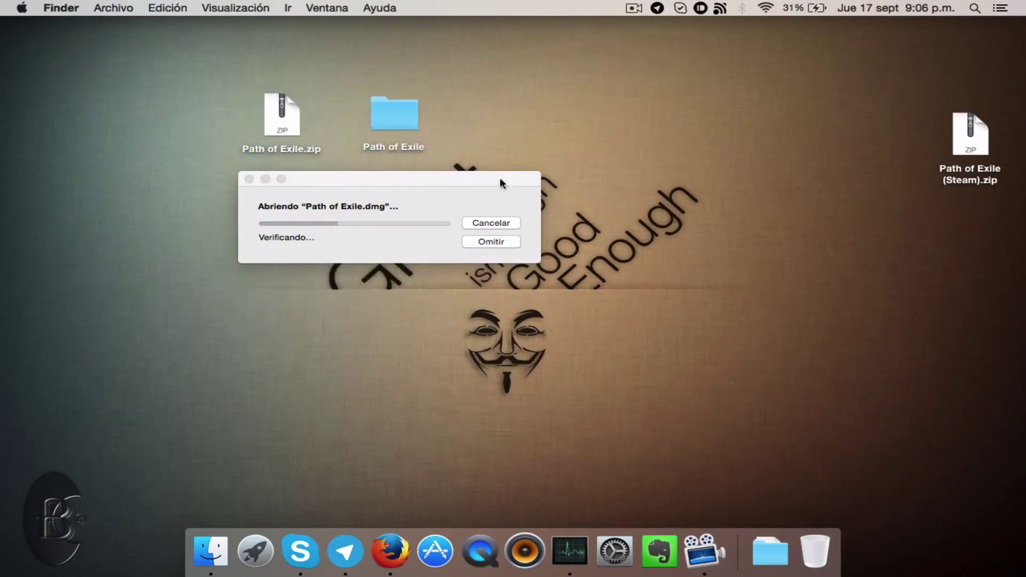
click(451, 183)
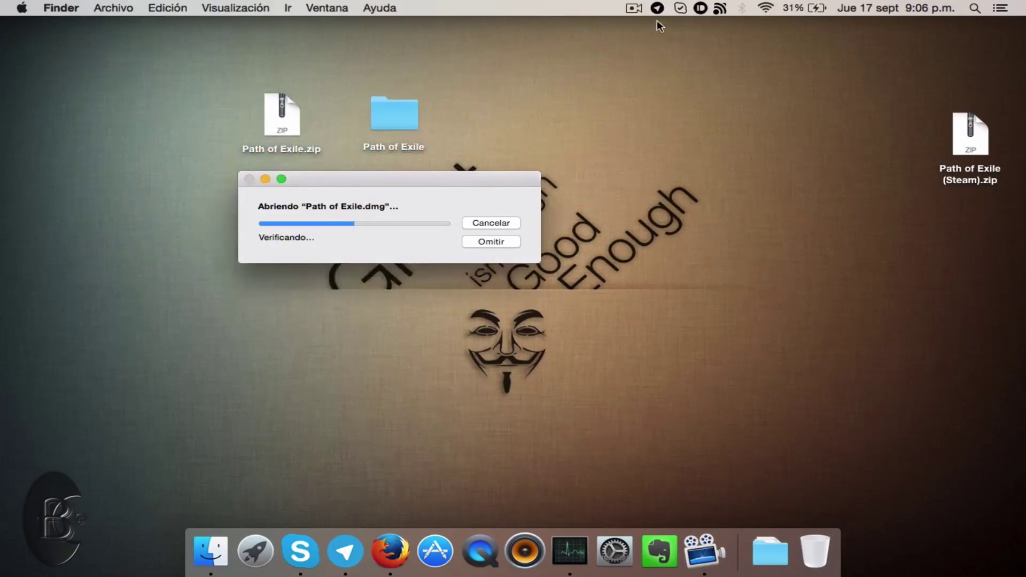
click(634, 8)
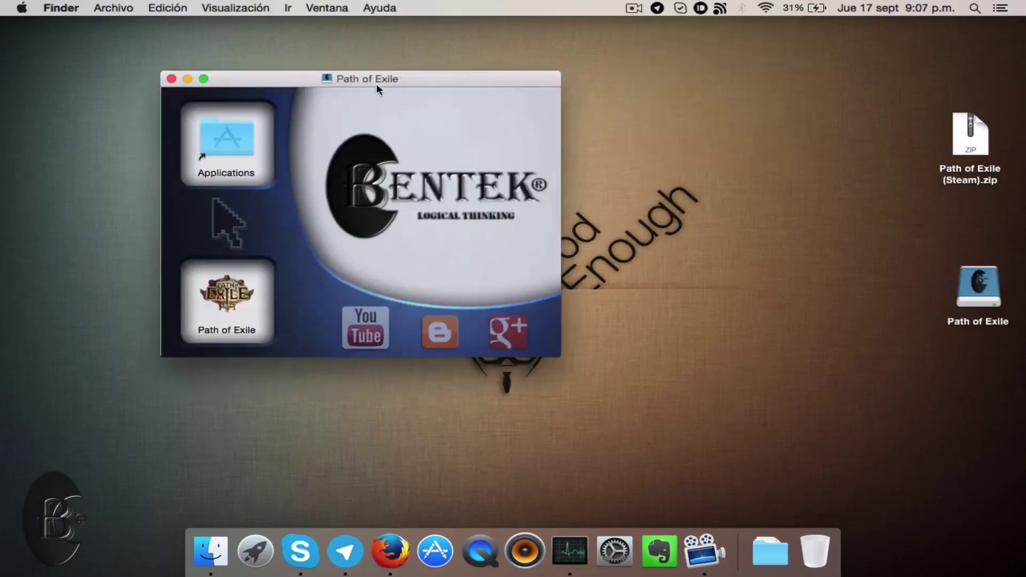
Copy the Path of Exile app from the disk image to the desktop and close the image window.
drag(374, 79, 510, 83)
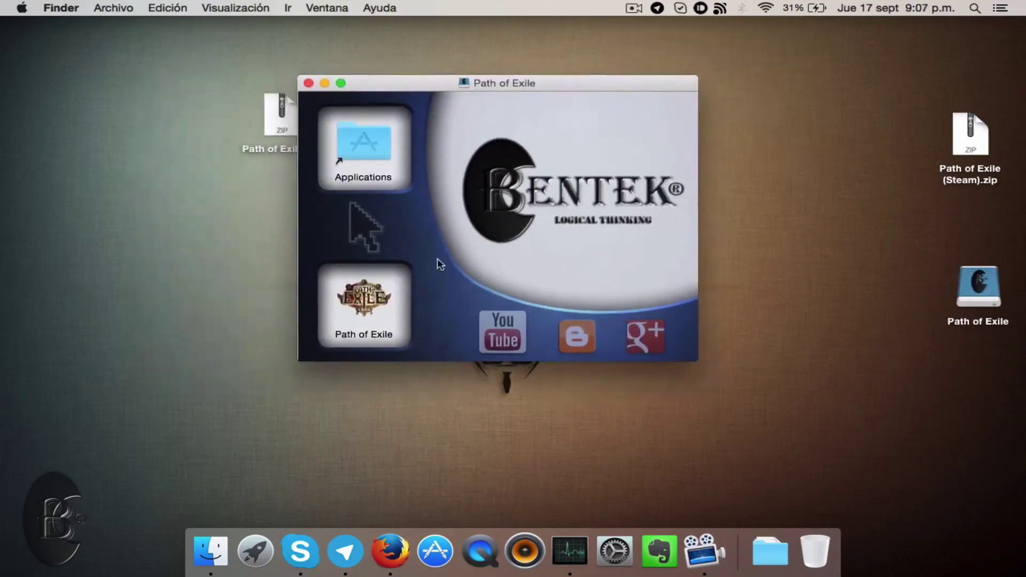
click(354, 295)
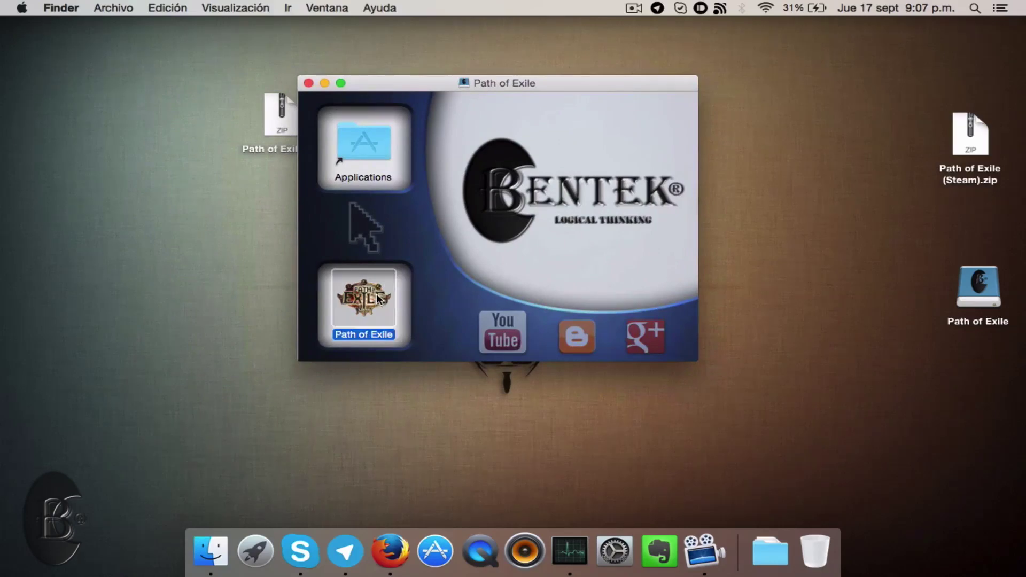
drag(373, 299, 222, 252)
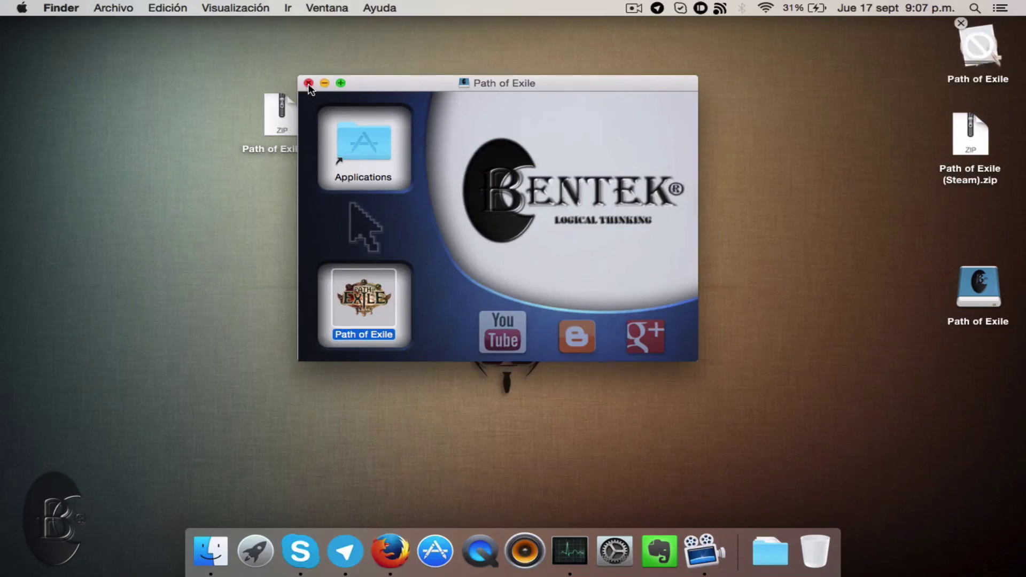
click(308, 83)
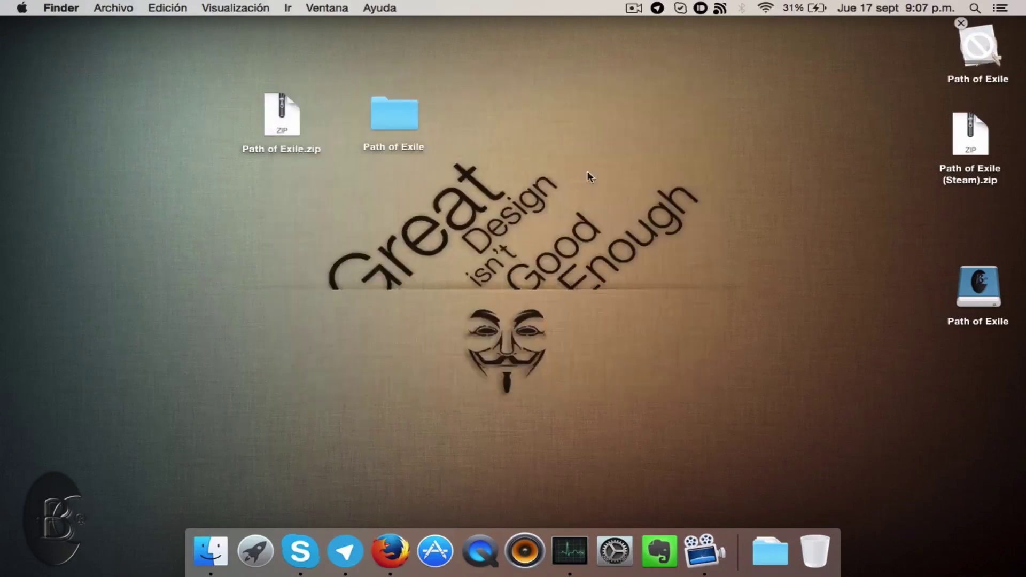
Place the copied Path of Exile app on the desktop and regroup the zip and folder near it.
click(976, 46)
drag(976, 46, 234, 197)
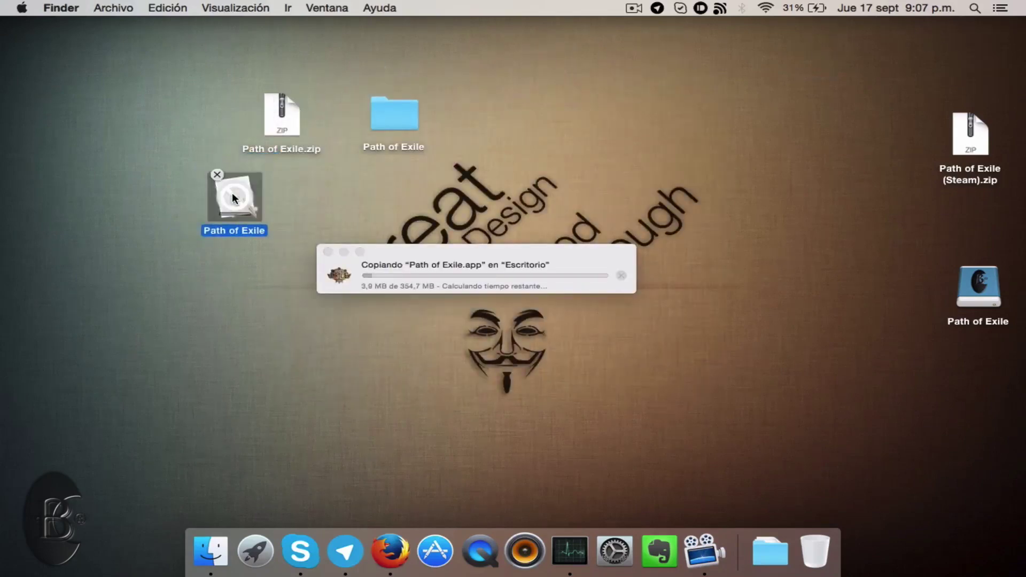
drag(434, 249, 417, 199)
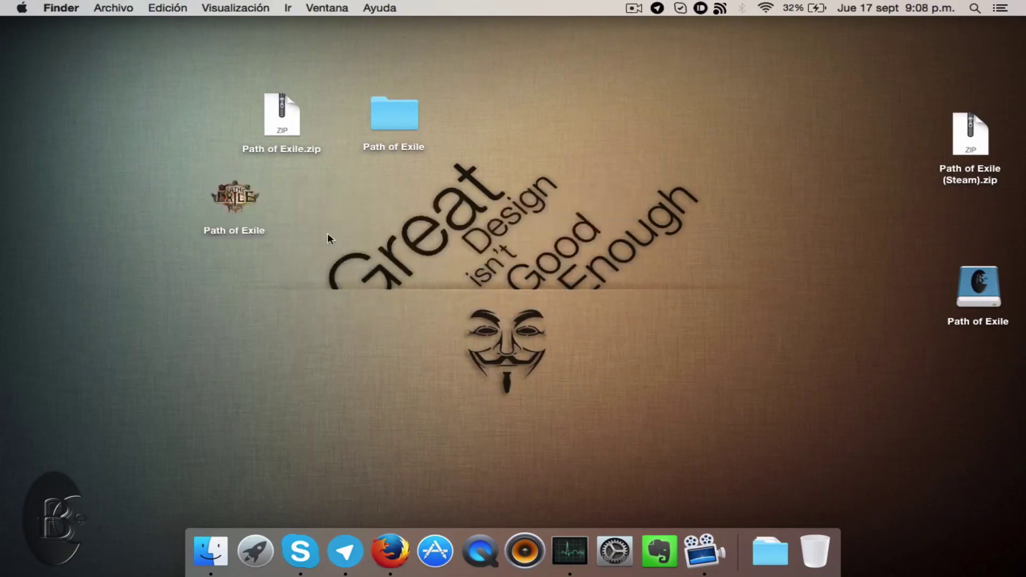
drag(238, 197, 288, 197)
drag(469, 110, 254, 106)
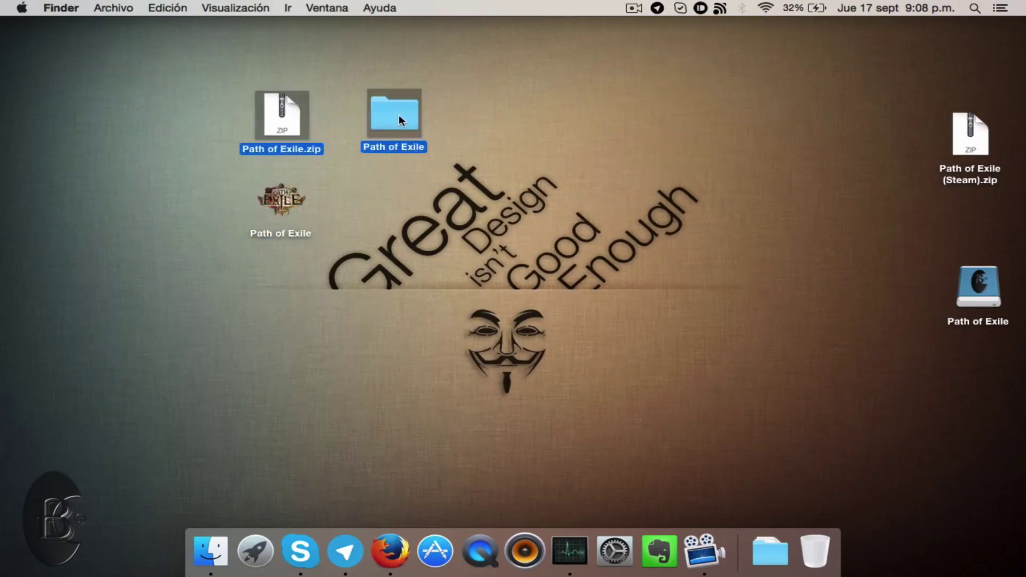
drag(399, 114, 262, 119)
click(472, 94)
click(432, 121)
click(340, 175)
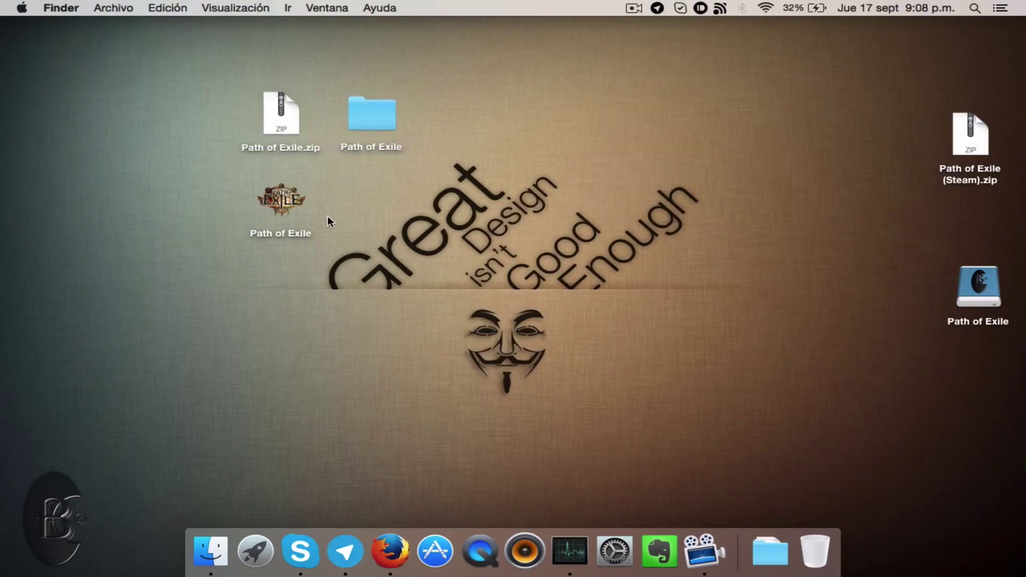
Open the Path of Exile app with Cmd+O and accept the downloaded-from-Internet warning.
click(280, 197)
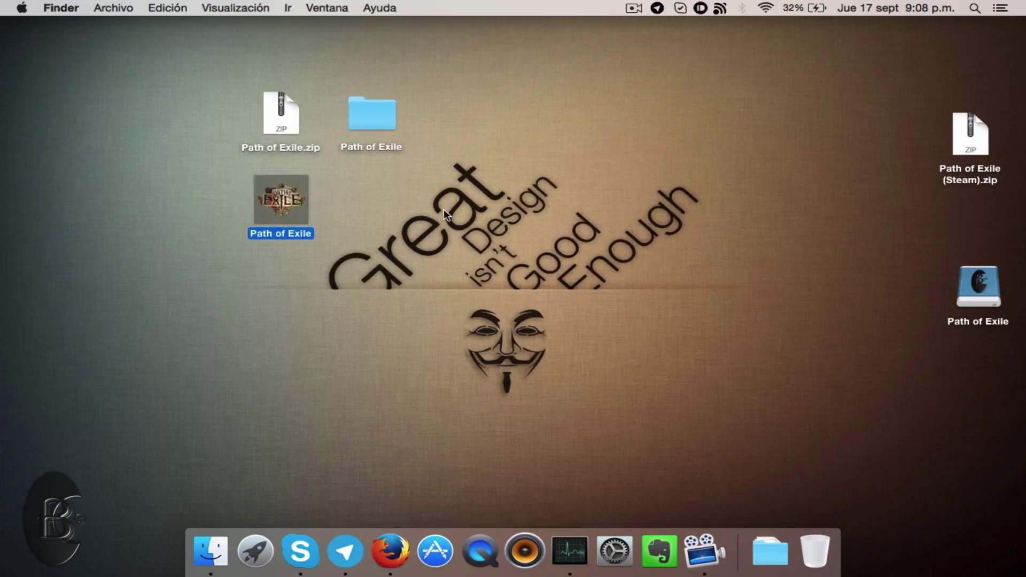
key(super+o)
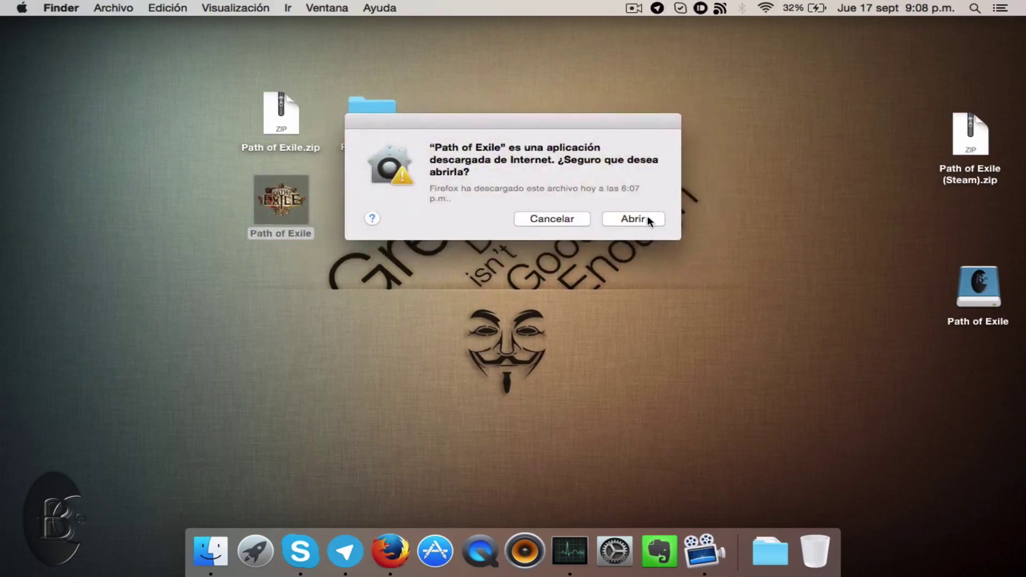
click(634, 219)
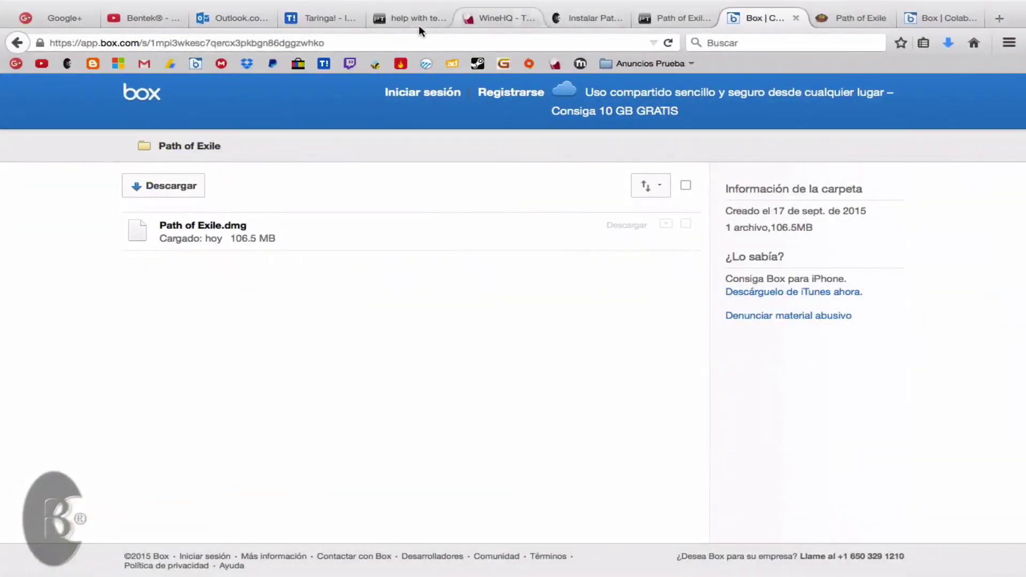
click(573, 18)
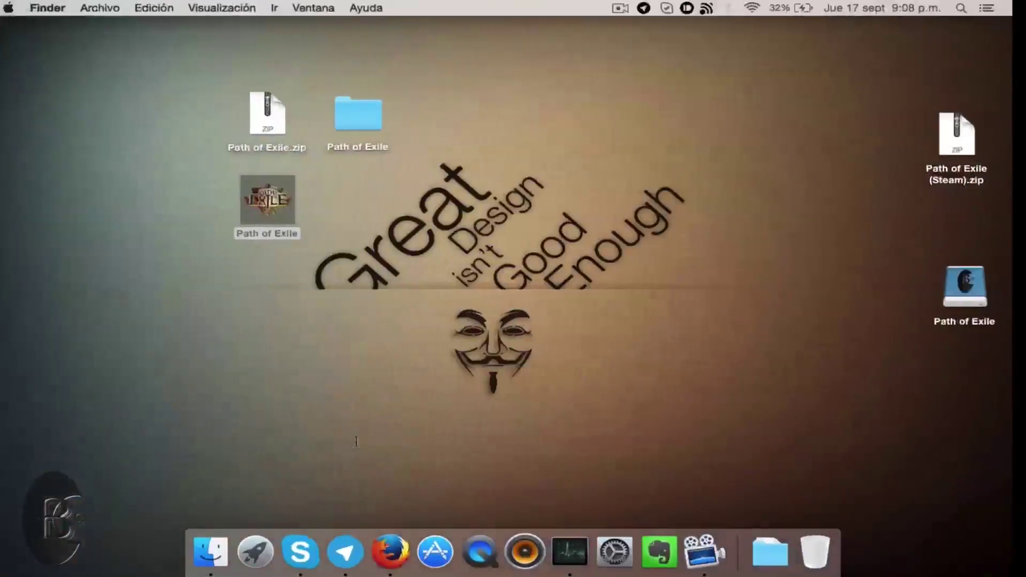
click(255, 550)
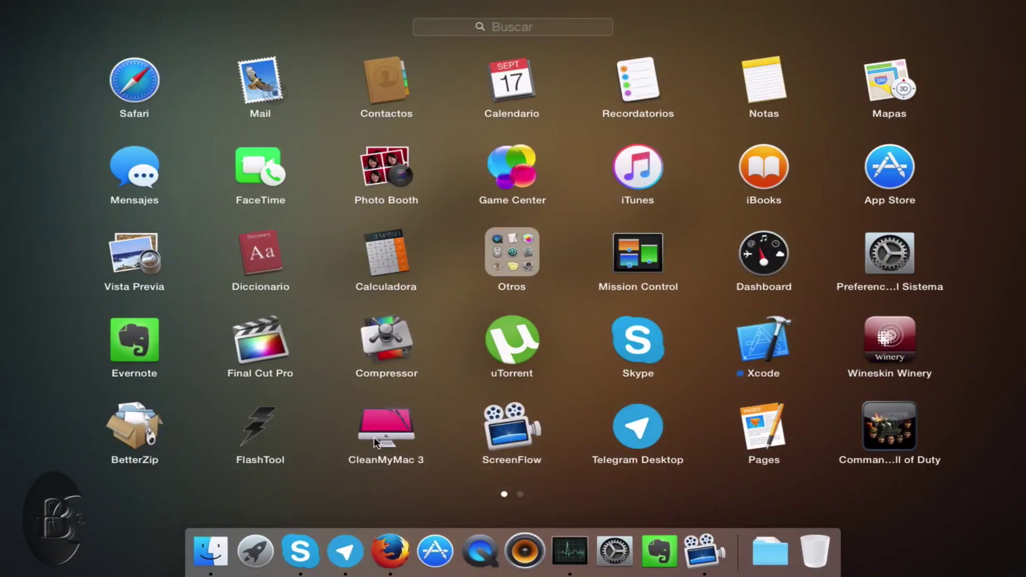
scroll(377, 440, right, 5)
scroll(378, 440, left, 5)
click(868, 334)
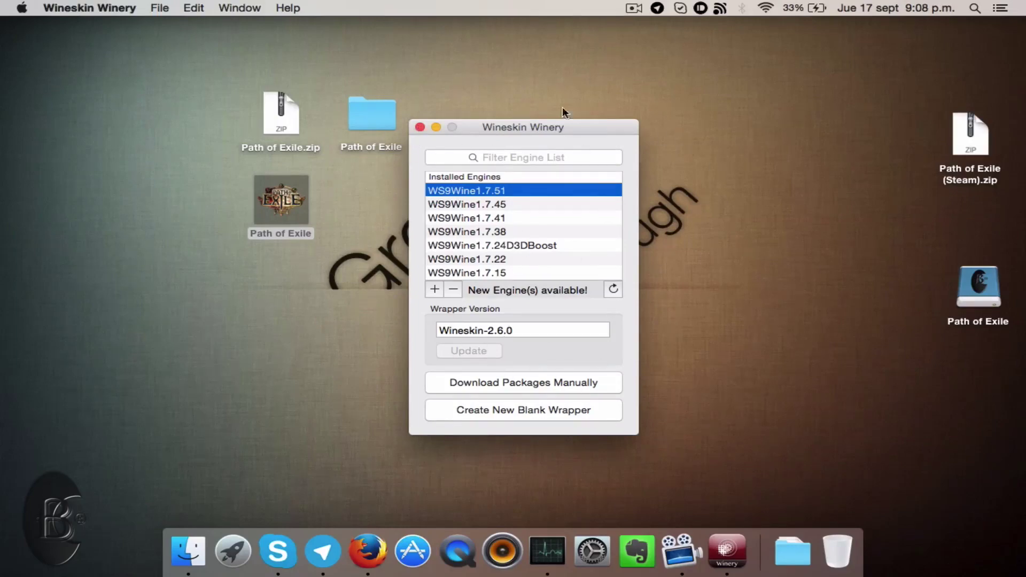
click(420, 127)
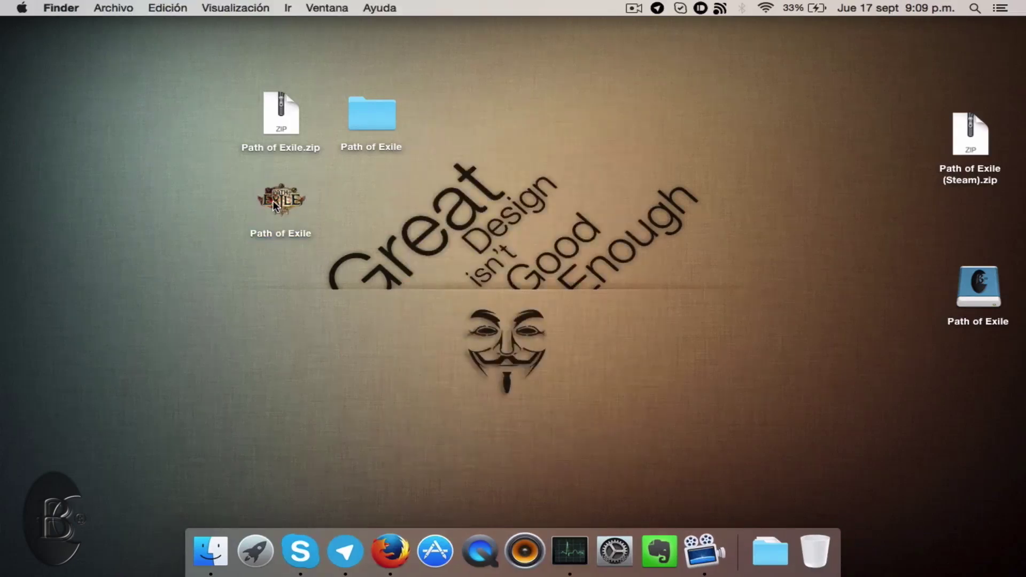
Launch the Path of Exile app and move its launcher window up and right while it allocates space.
double_click(290, 203)
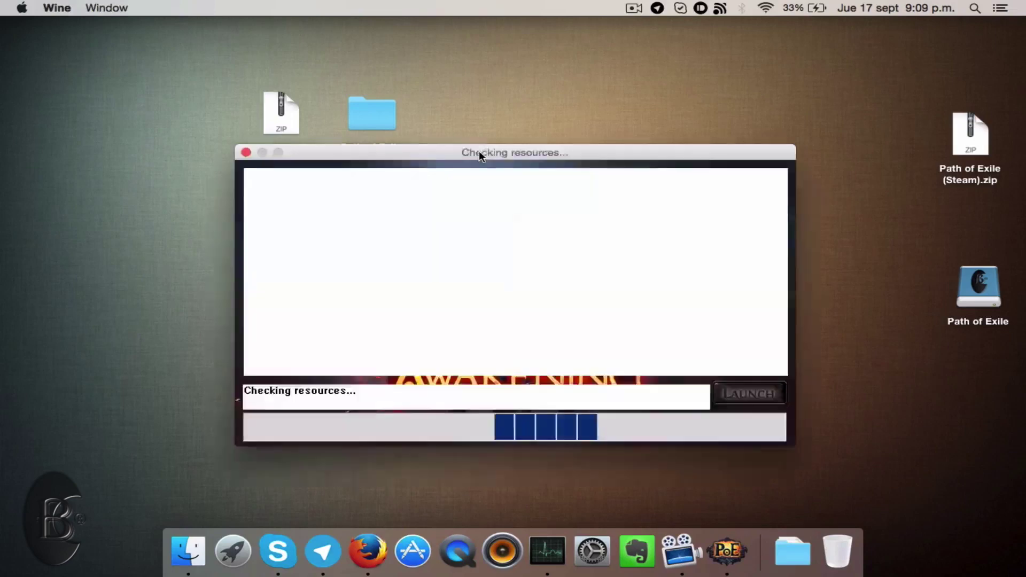
drag(480, 155, 571, 98)
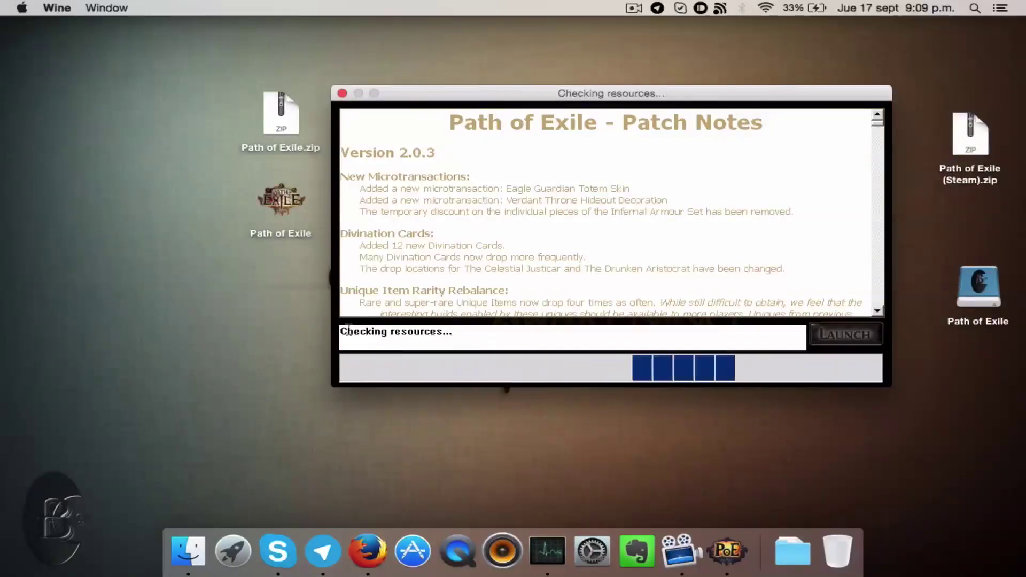
drag(340, 332, 465, 332)
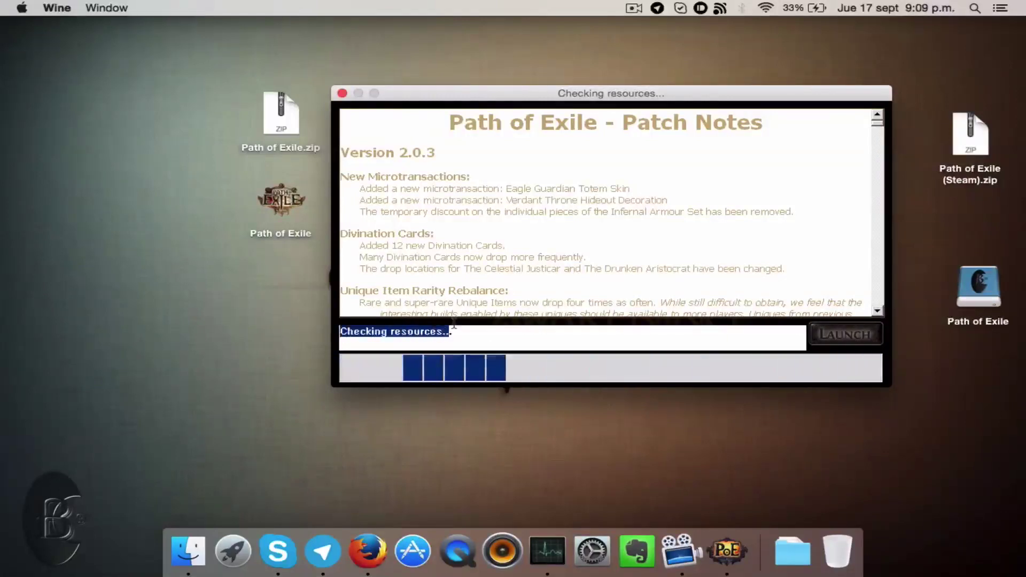
click(472, 332)
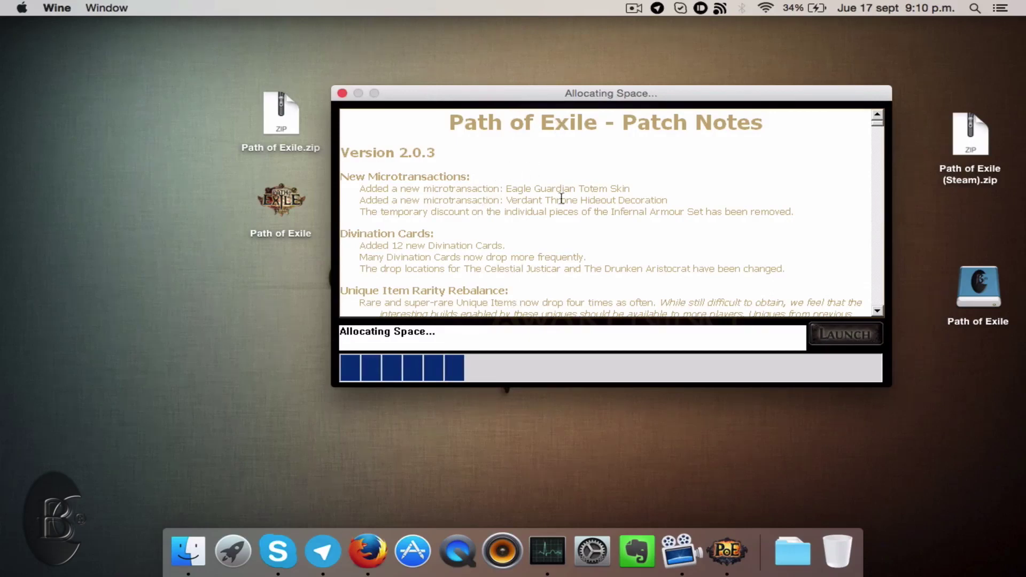
Keep the launcher in front until patching finishes and The Awakening login screen appears.
click(289, 207)
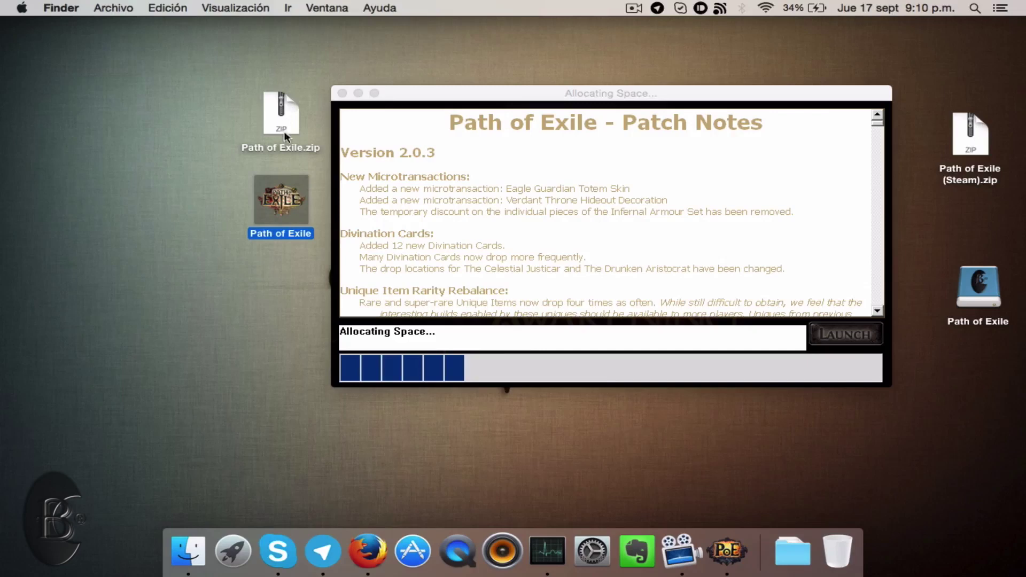
click(506, 366)
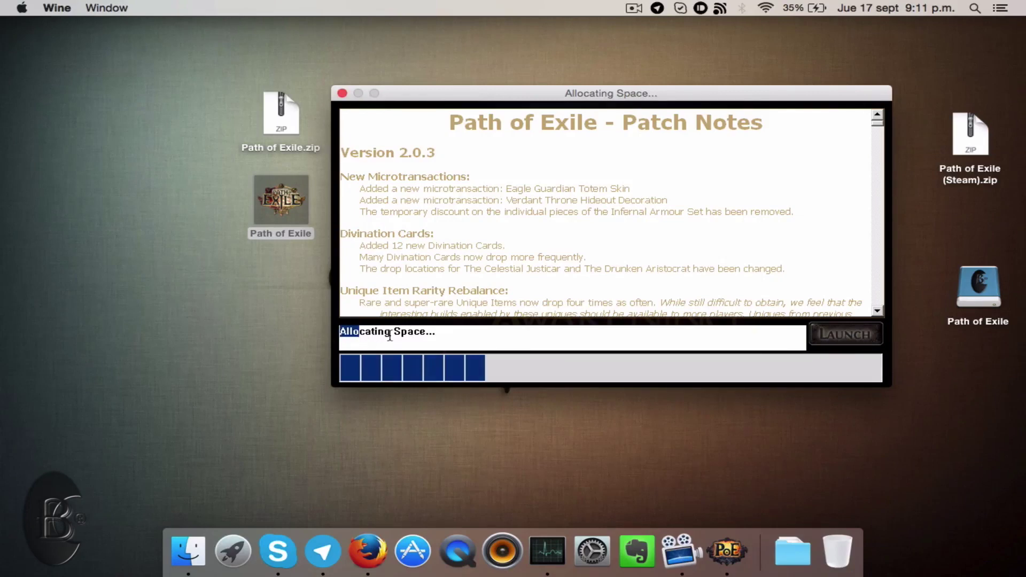
click(448, 338)
click(634, 8)
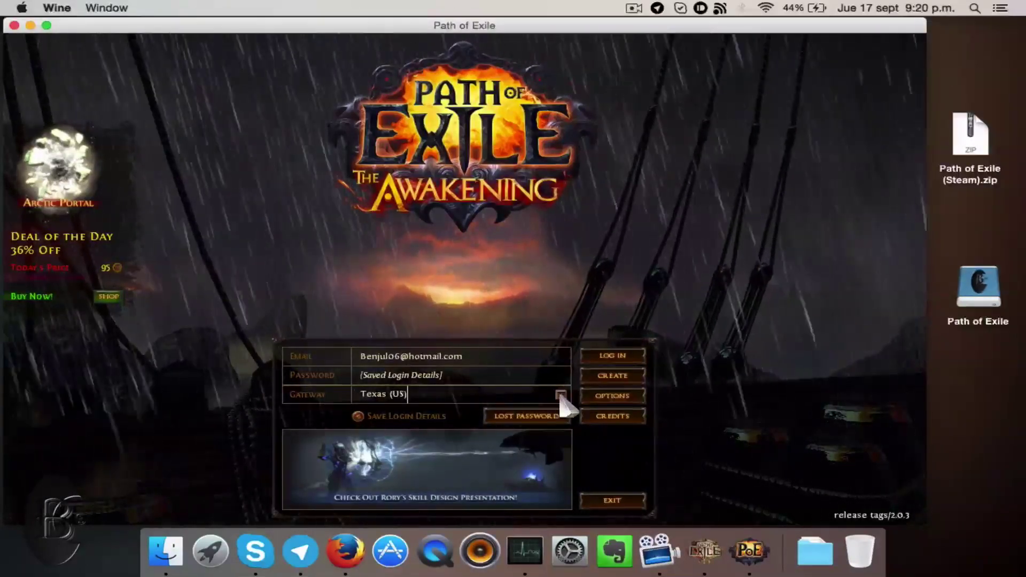
Keep the Texas (US) gateway and set Options to Fullscreen at 1280x800.
click(560, 396)
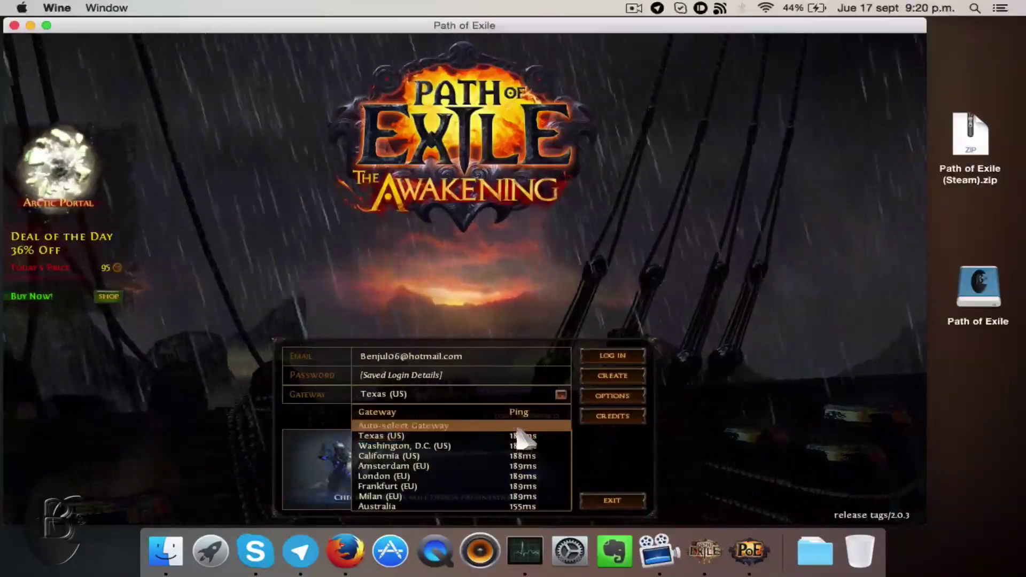
click(324, 436)
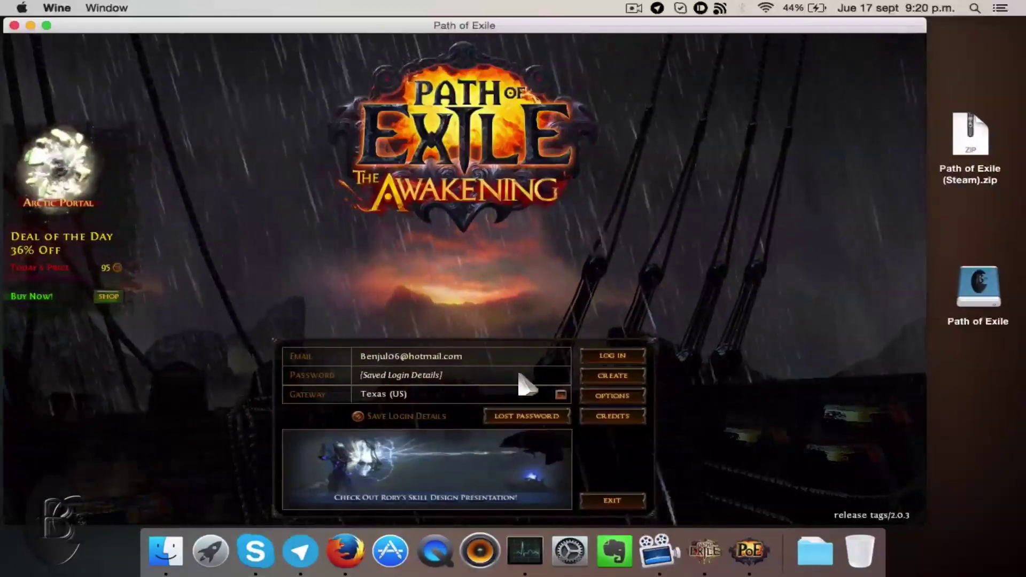
click(635, 398)
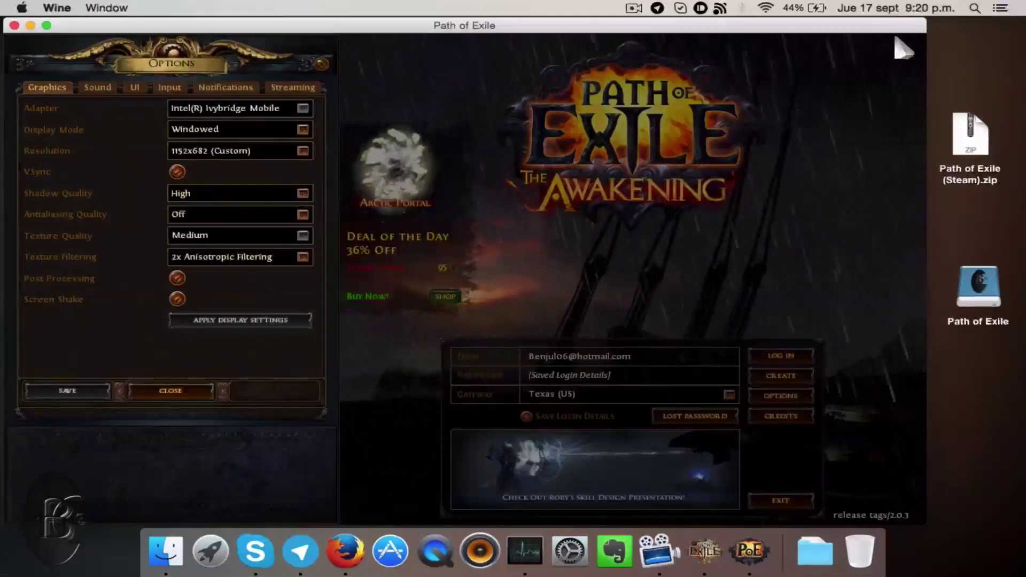
click(302, 134)
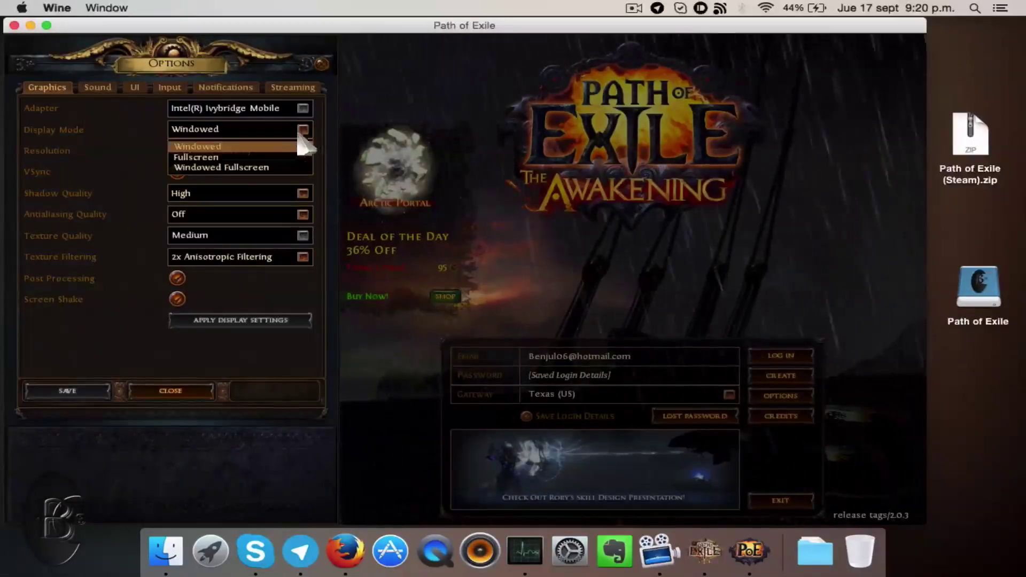
click(275, 157)
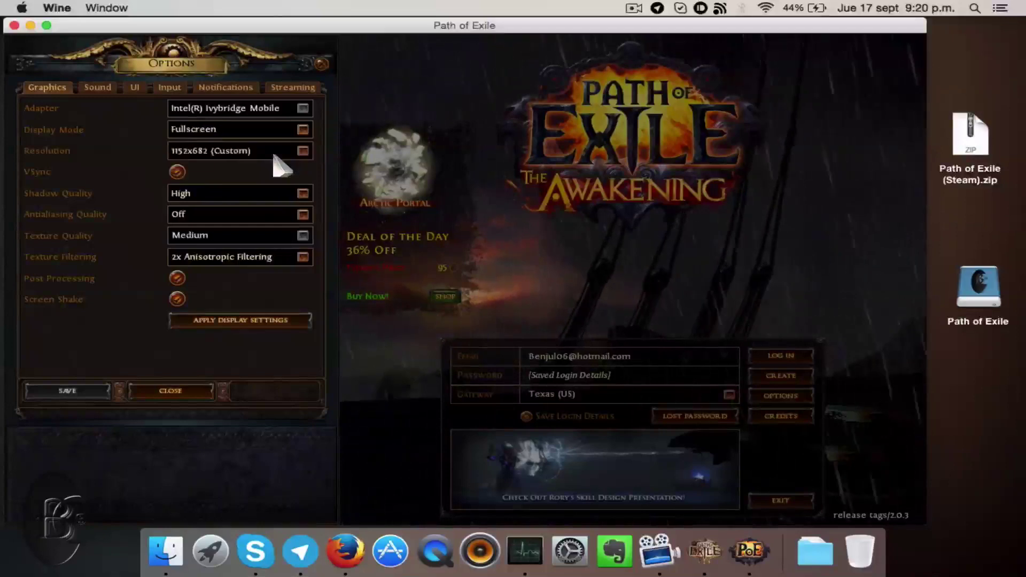
click(303, 151)
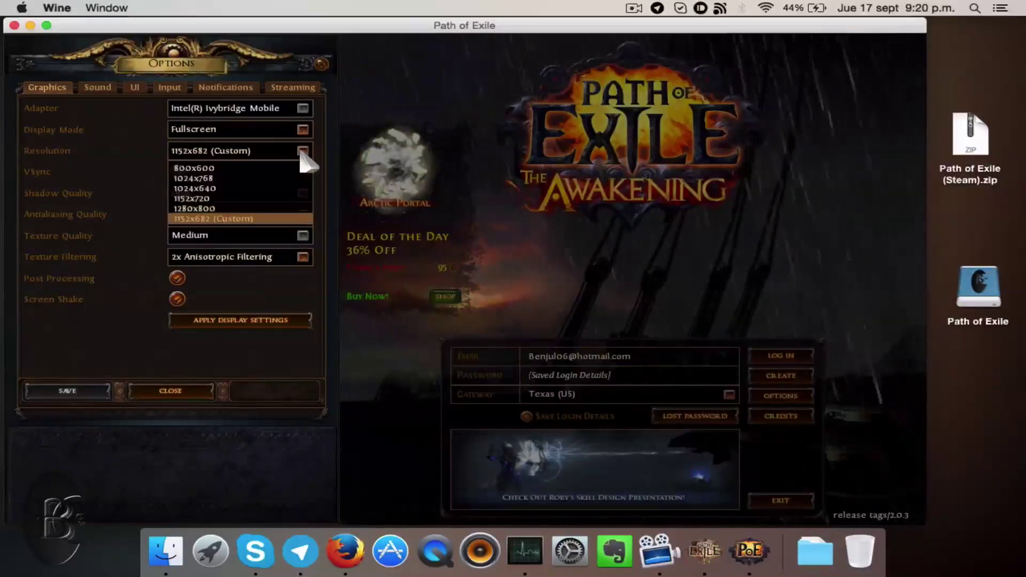
click(267, 210)
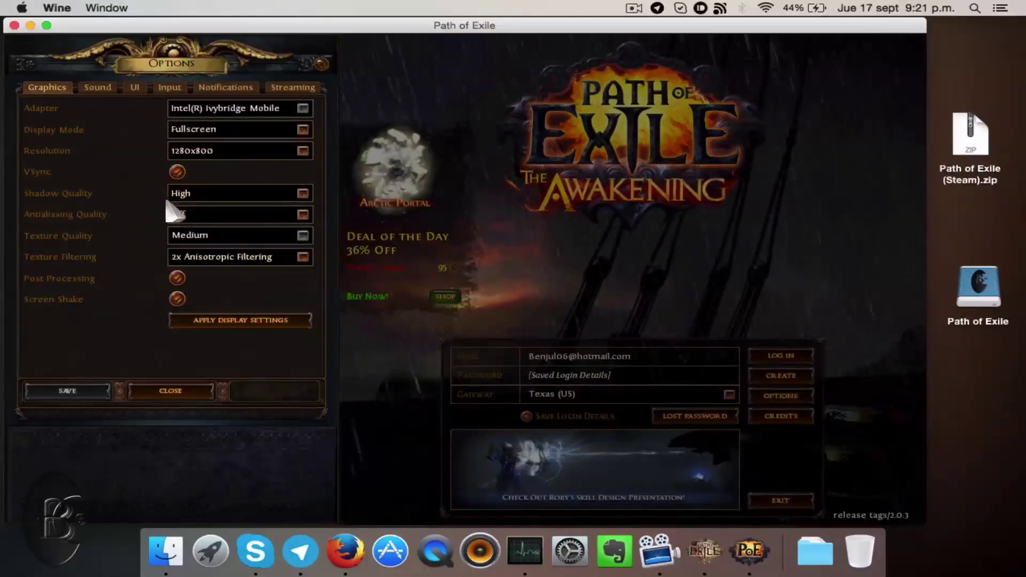
Leave shadows at High, apply and keep the display settings, and close Options.
click(213, 195)
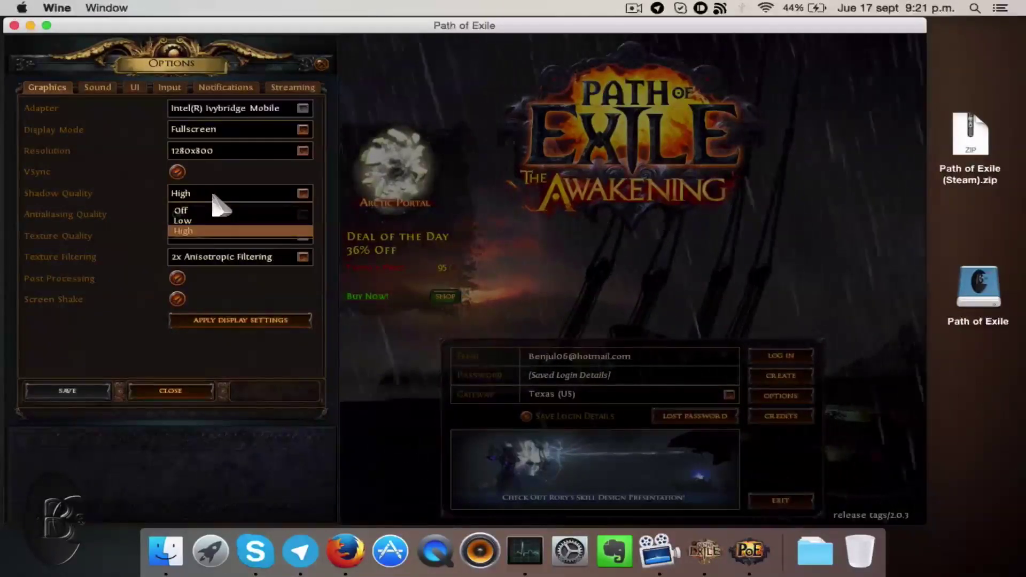
click(140, 231)
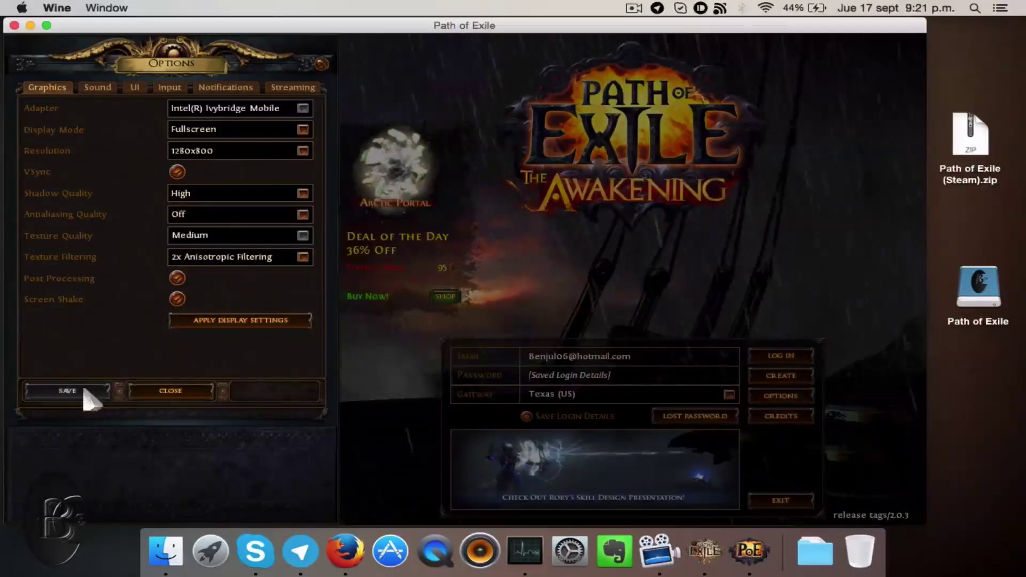
click(243, 320)
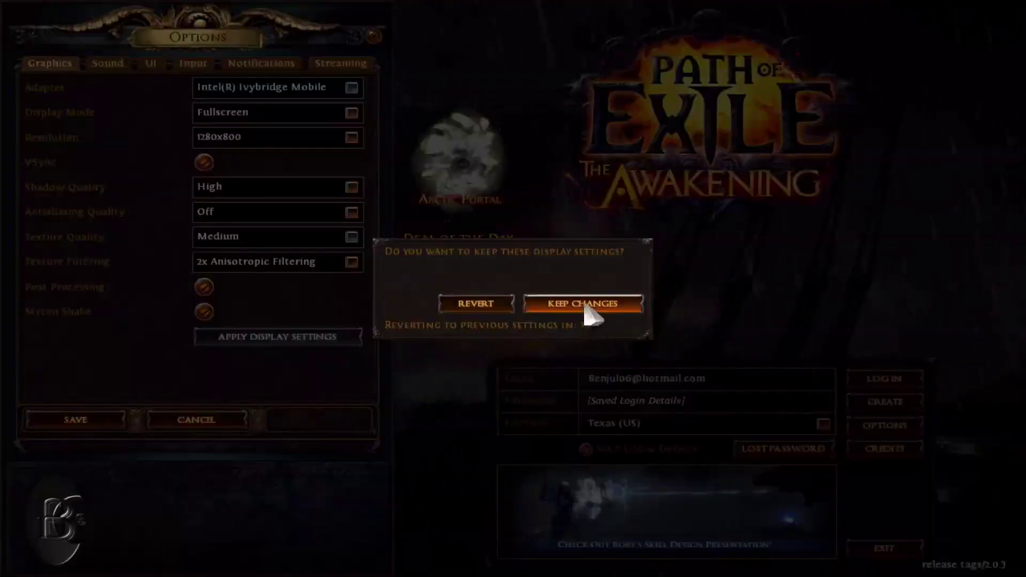
click(585, 309)
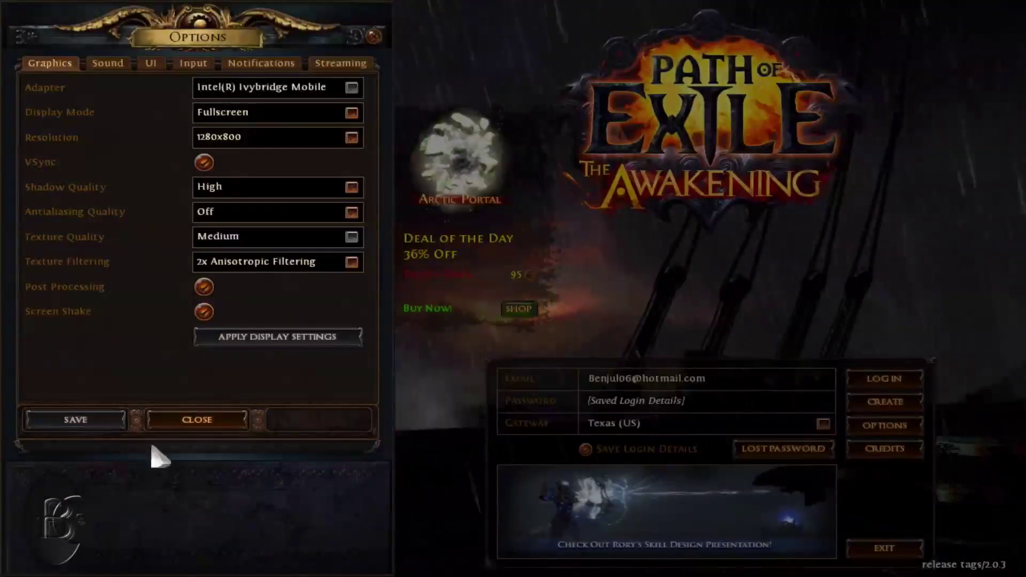
click(203, 425)
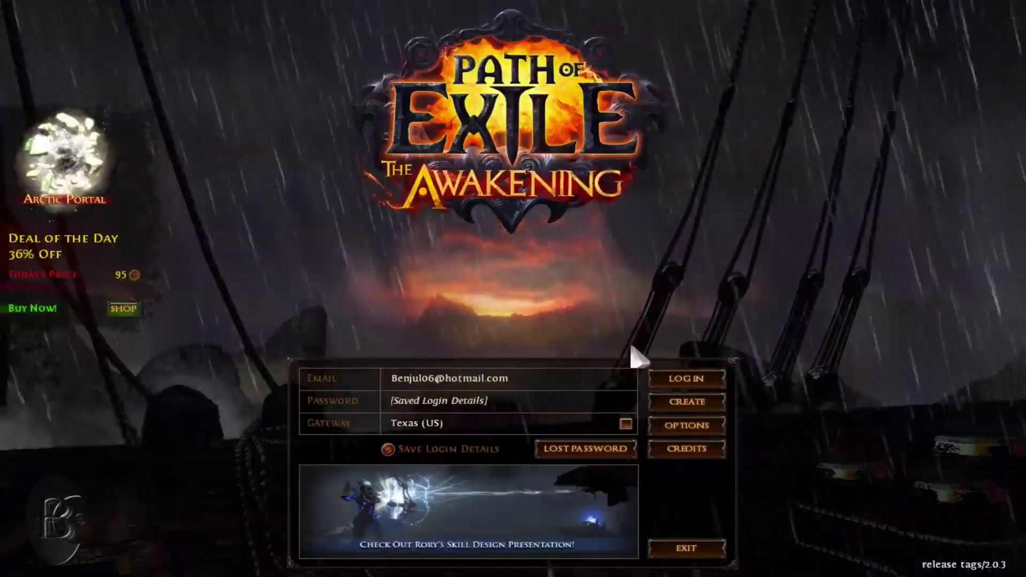
Paste the account password, log in, and play the existing character into The Twilight Strand.
click(518, 399)
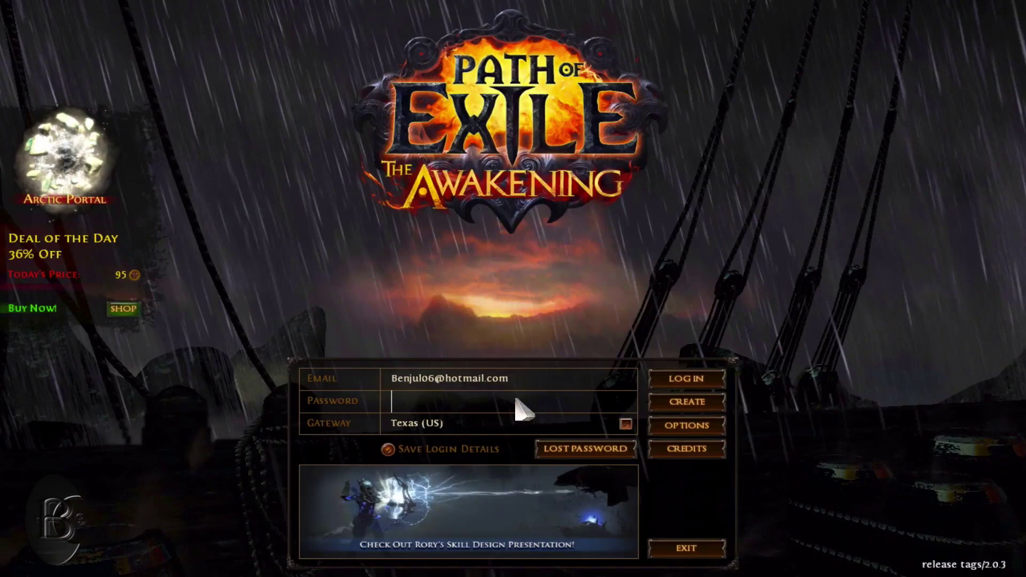
key(ctrl+v)
click(681, 386)
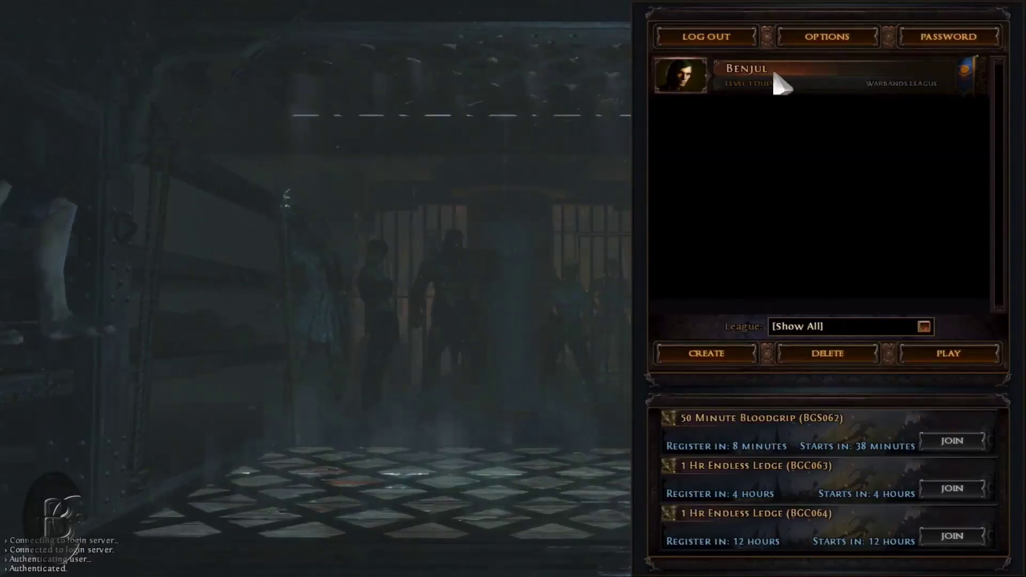
click(963, 354)
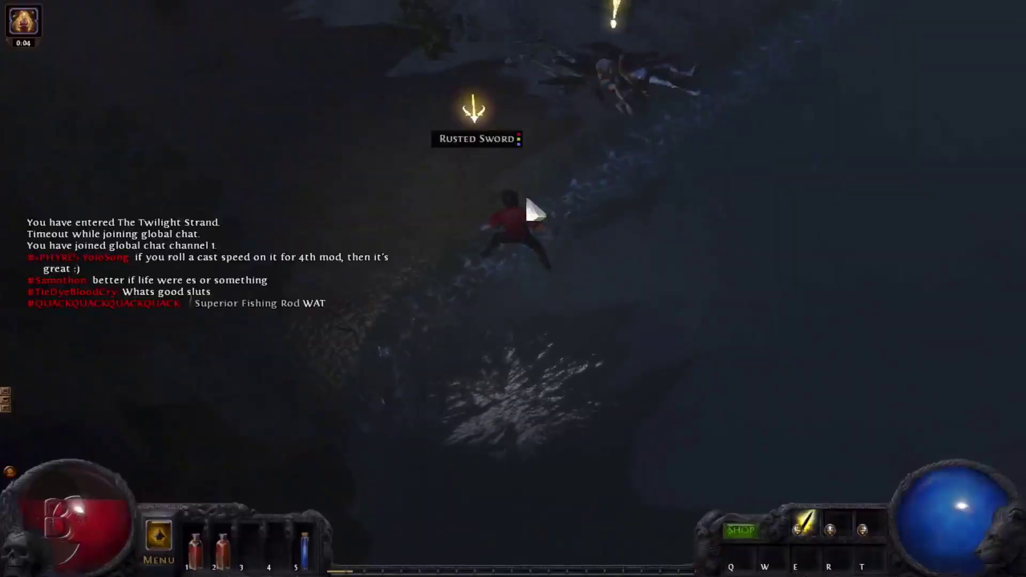
Run up the beach and talk to the Dying Exile.
mouse_move(435, 147)
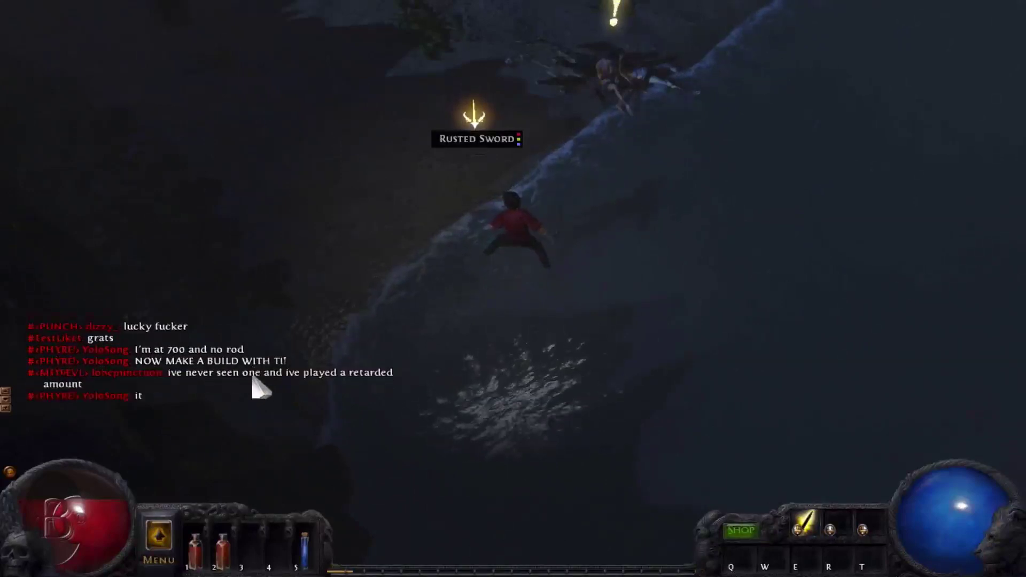
mouse_move(398, 248)
mouse_down()
mouse_move(395, 202)
mouse_move(417, 151)
mouse_move(564, 128)
mouse_move(641, 184)
mouse_move(609, 279)
mouse_move(436, 324)
mouse_move(424, 304)
mouse_move(431, 183)
mouse_move(427, 256)
mouse_move(516, 376)
mouse_move(547, 380)
mouse_move(408, 348)
mouse_move(426, 201)
mouse_move(456, 184)
mouse_move(596, 213)
mouse_move(689, 297)
mouse_move(689, 344)
mouse_move(524, 367)
mouse_move(600, 320)
mouse_move(584, 244)
mouse_up()
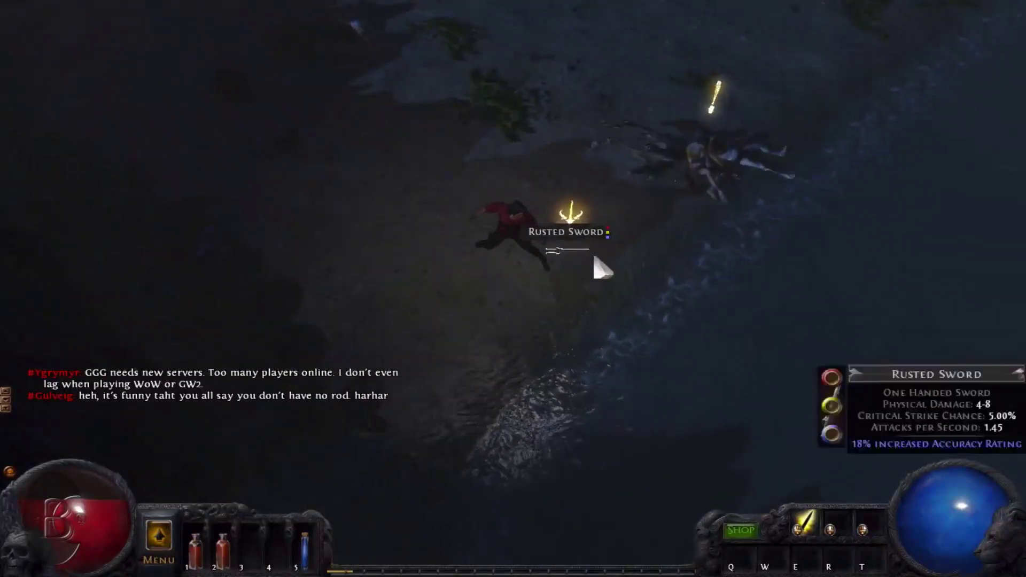
mouse_move(447, 222)
mouse_down()
mouse_move(396, 197)
mouse_move(543, 110)
mouse_move(695, 171)
mouse_move(627, 123)
mouse_move(484, 124)
mouse_move(692, 236)
mouse_move(657, 329)
mouse_move(437, 410)
mouse_move(256, 575)
mouse_move(343, 424)
mouse_move(367, 440)
mouse_move(504, 389)
mouse_up()
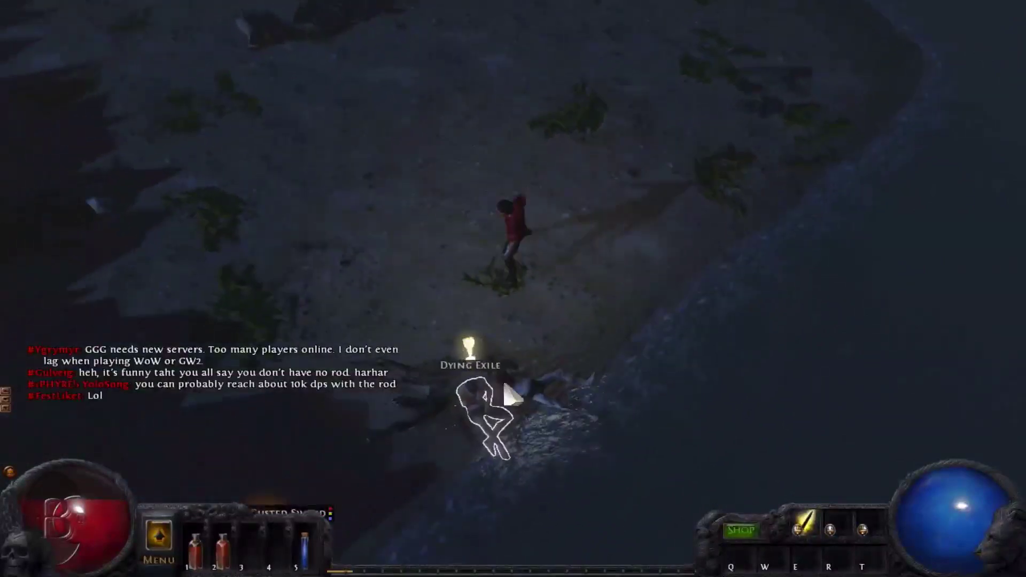
click(505, 410)
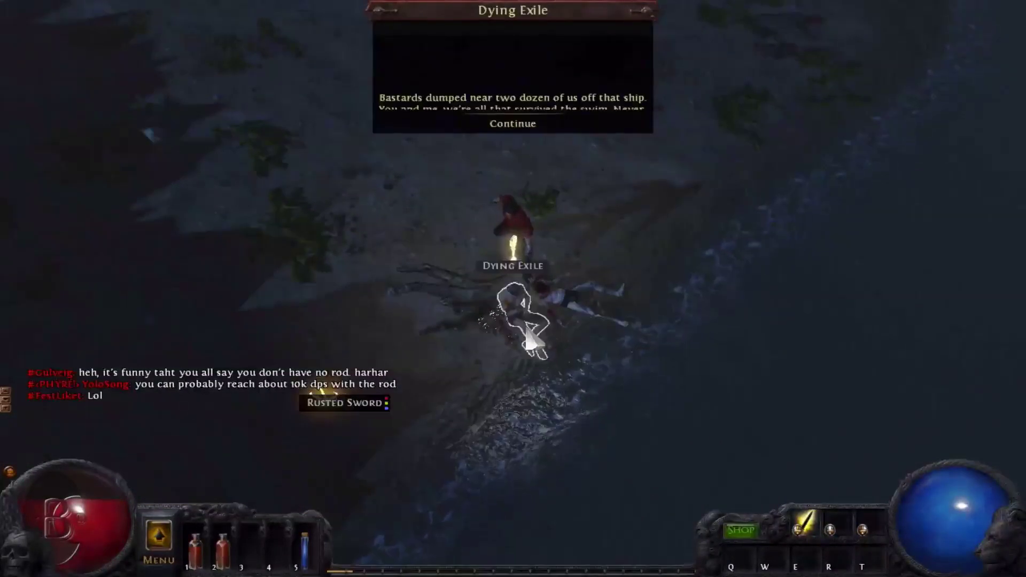
click(527, 129)
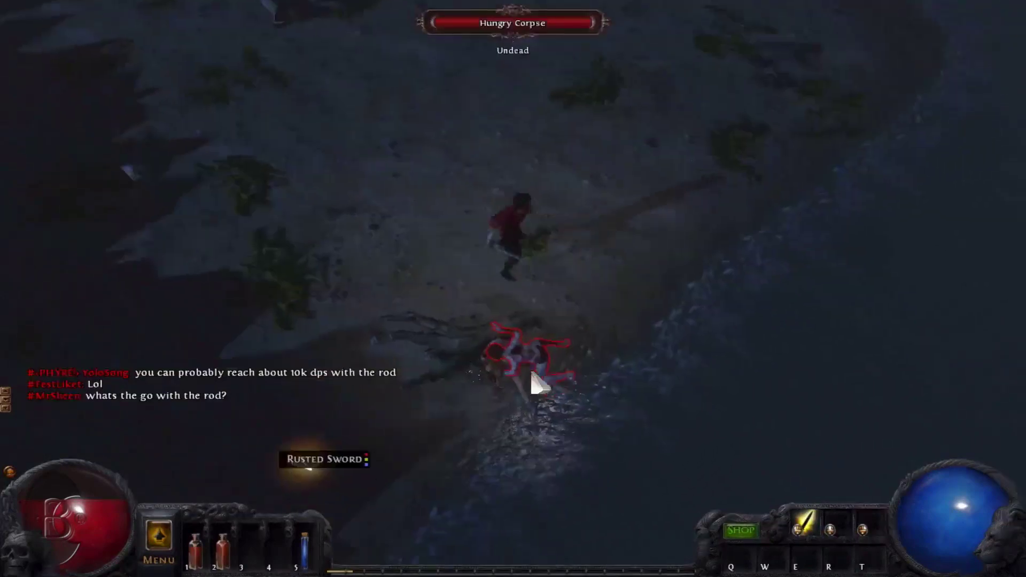
Kill the Hungry Corpse and bring up the Esc pause menu.
click(534, 378)
click(510, 296)
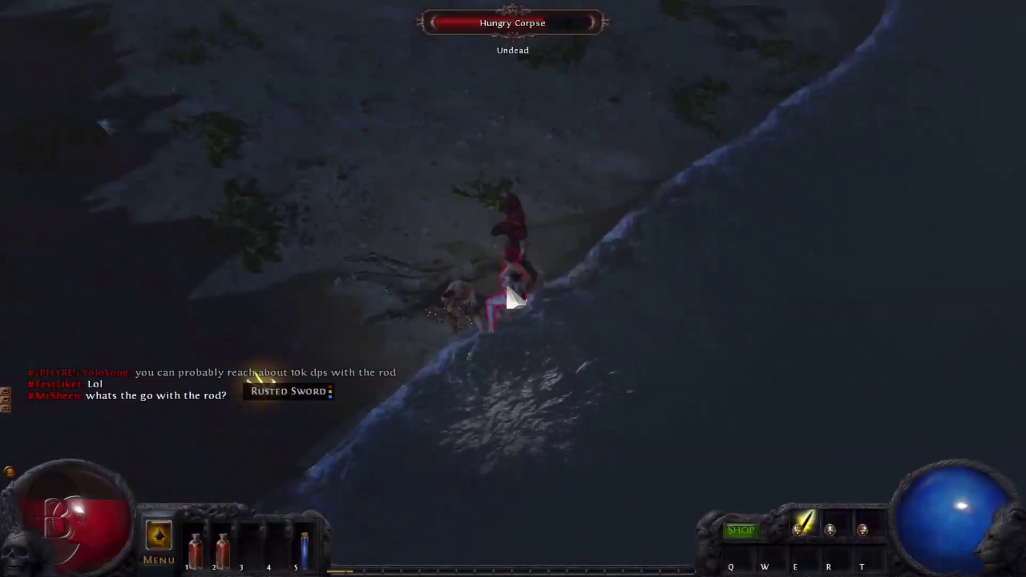
click(417, 155)
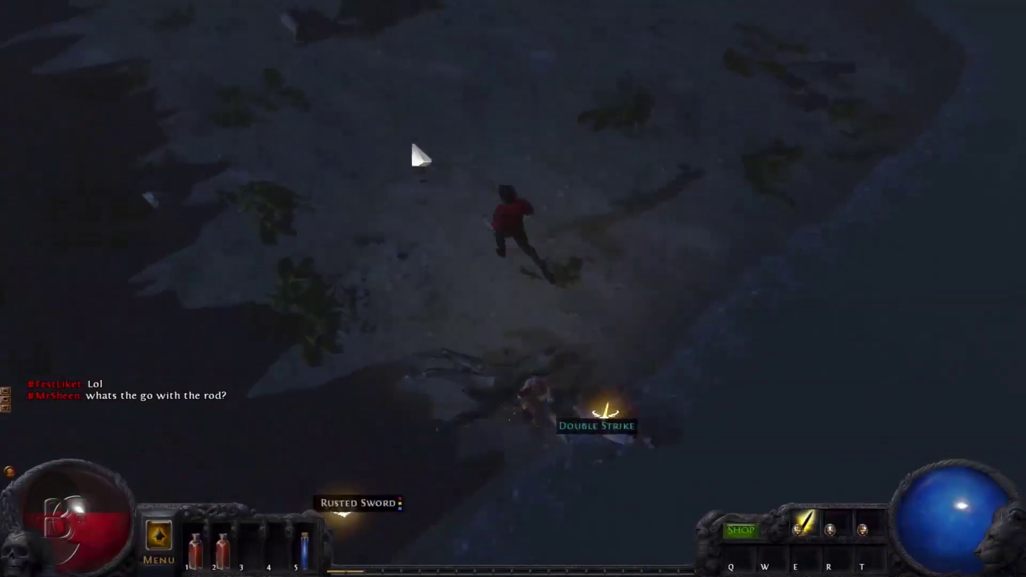
key(Escape)
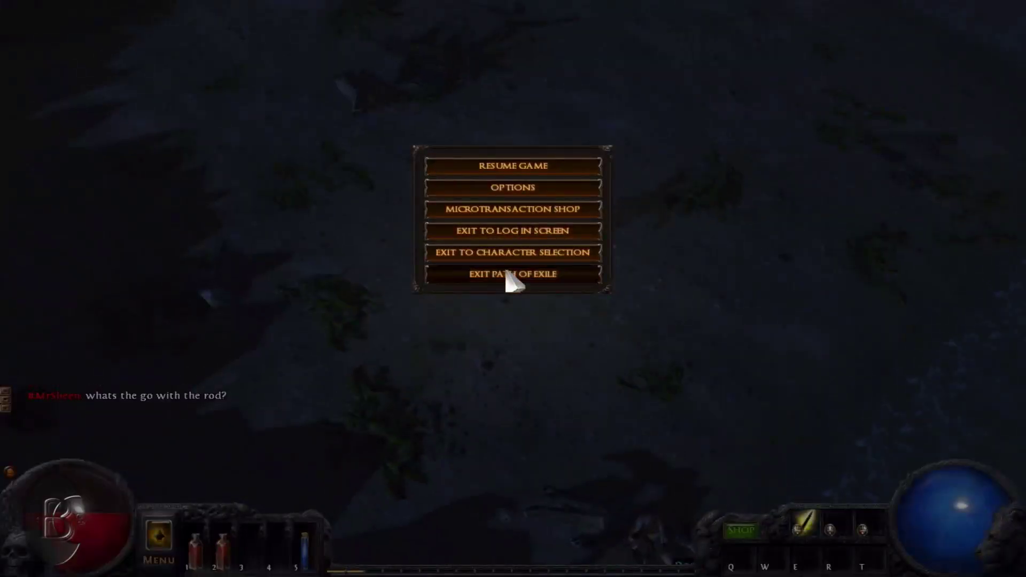
Quit Path of Exile from its own menu and from the Dock with Salir.
click(507, 272)
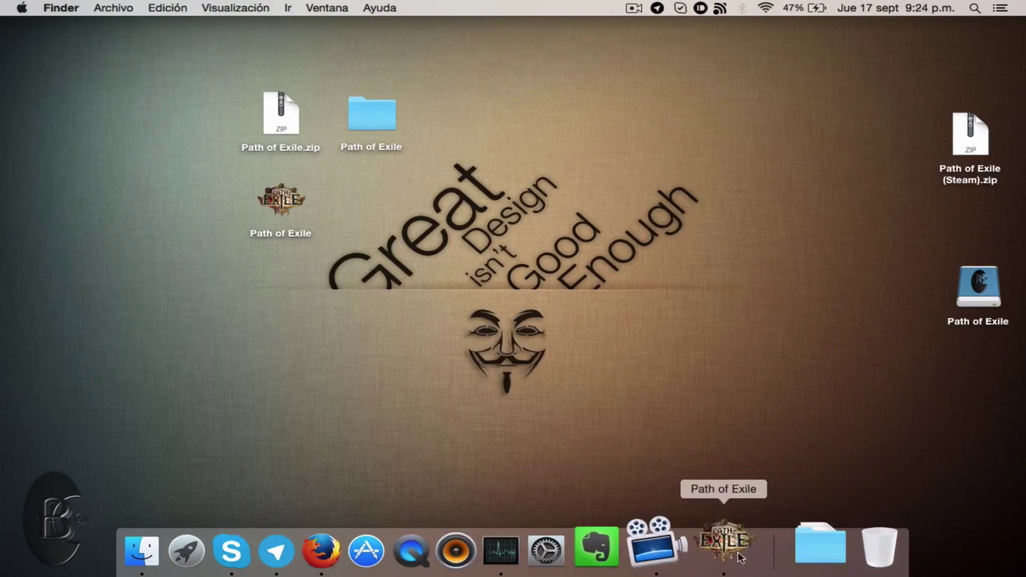
right_click(727, 531)
click(731, 480)
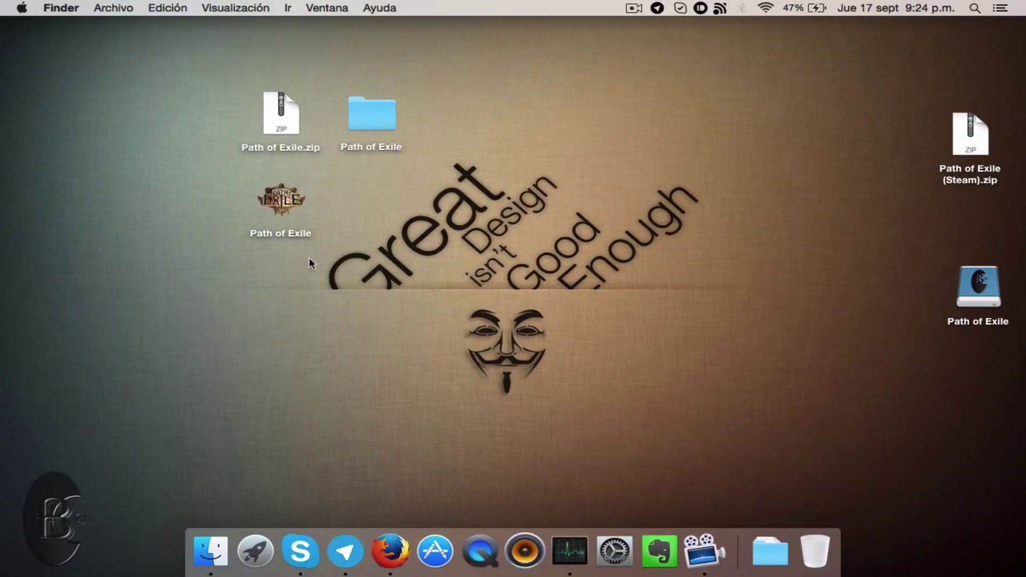
Trash the Path of Exile zip, folder and app, and eject the Path of Exile disk.
key(ctrl+Right)
drag(172, 80, 432, 214)
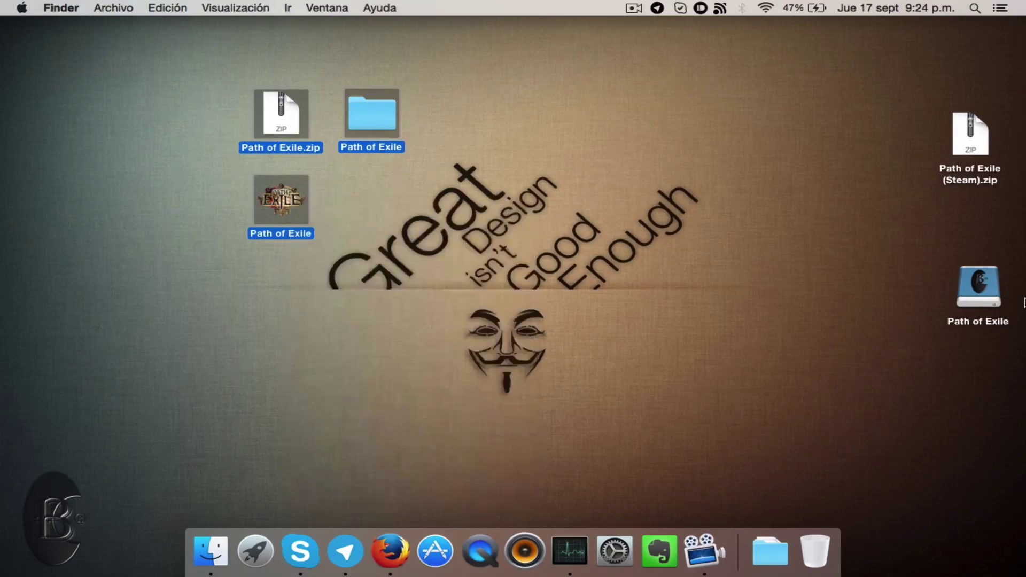
key(super+BackSpace)
right_click(979, 291)
click(881, 314)
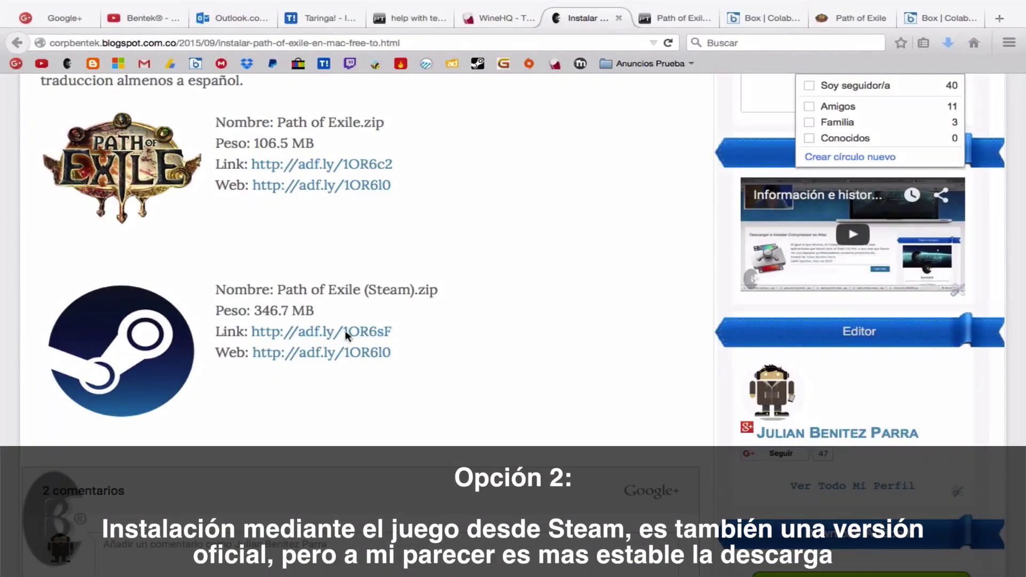
Follow the Steam version's download link and check the Path of Exile account creation page.
click(263, 332)
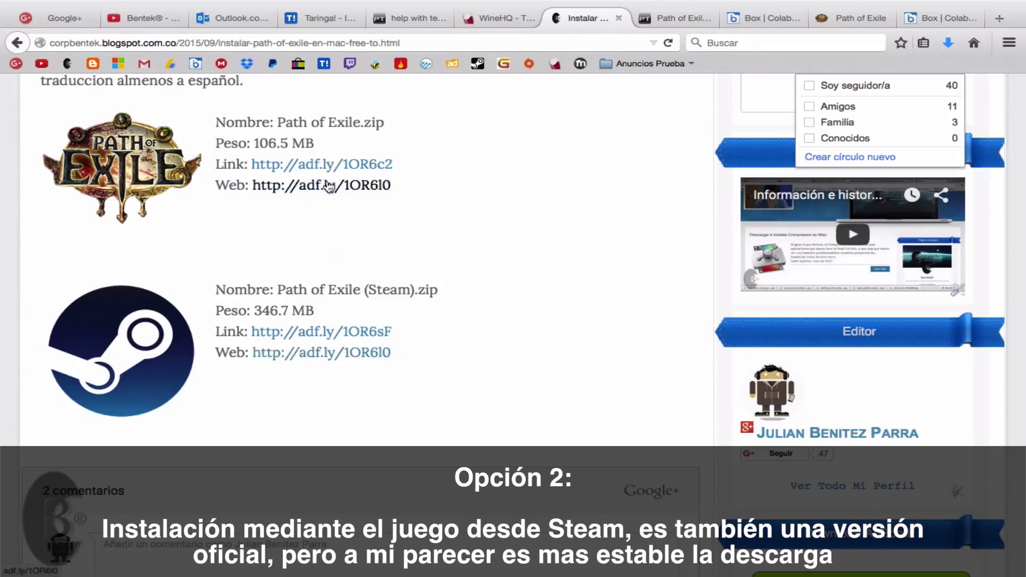
click(845, 19)
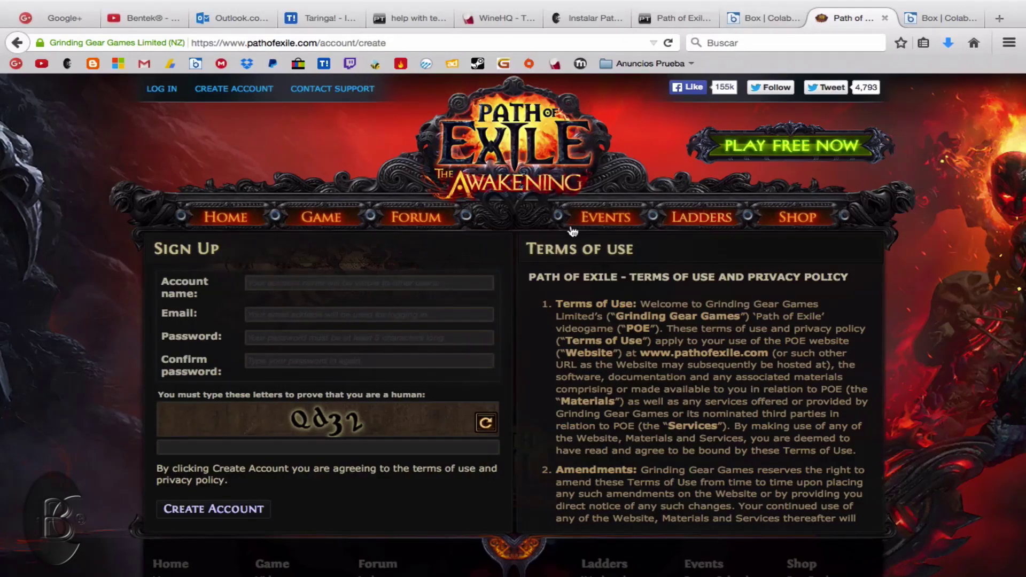
mouse_move(606, 217)
key(F11)
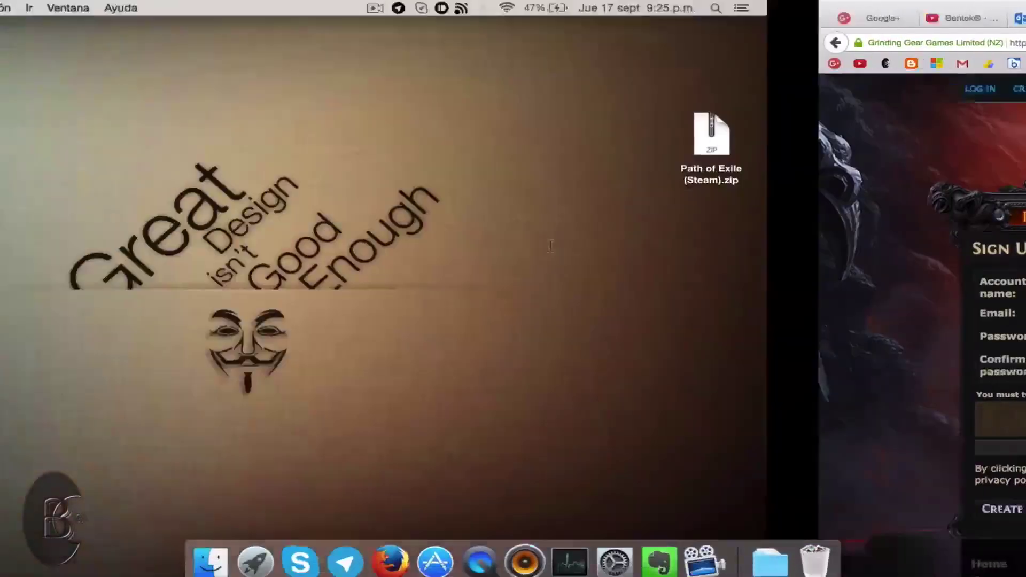
key(F11)
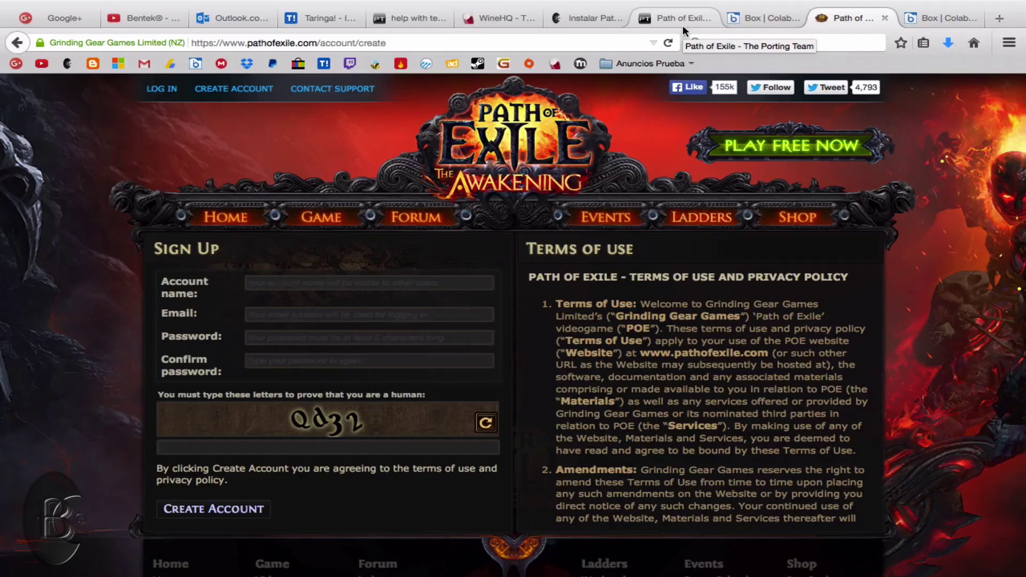
View the Path of Exile (Steam) Box folder, then place Path of Exile (Steam).zip mid-desktop.
click(601, 15)
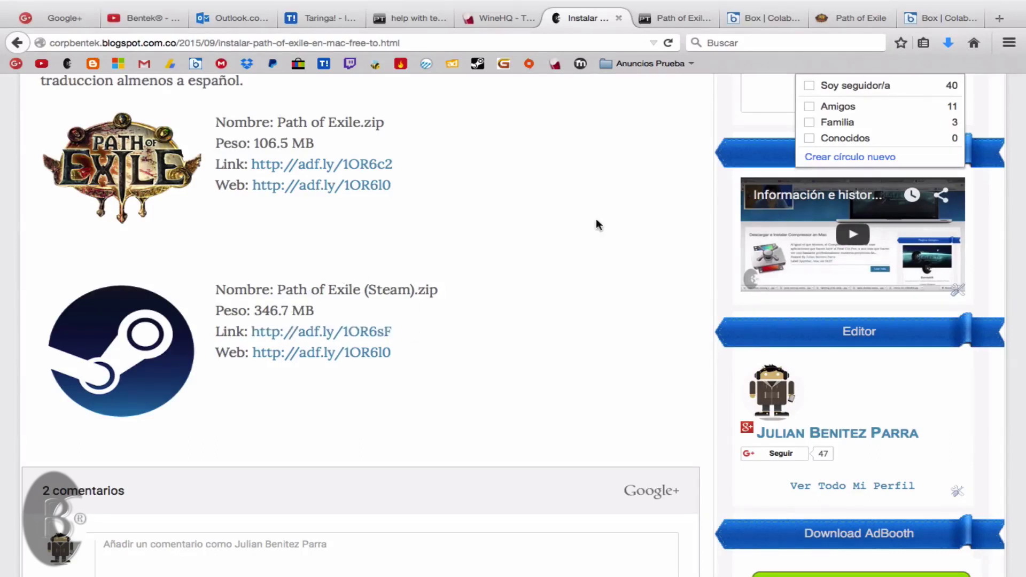
click(761, 24)
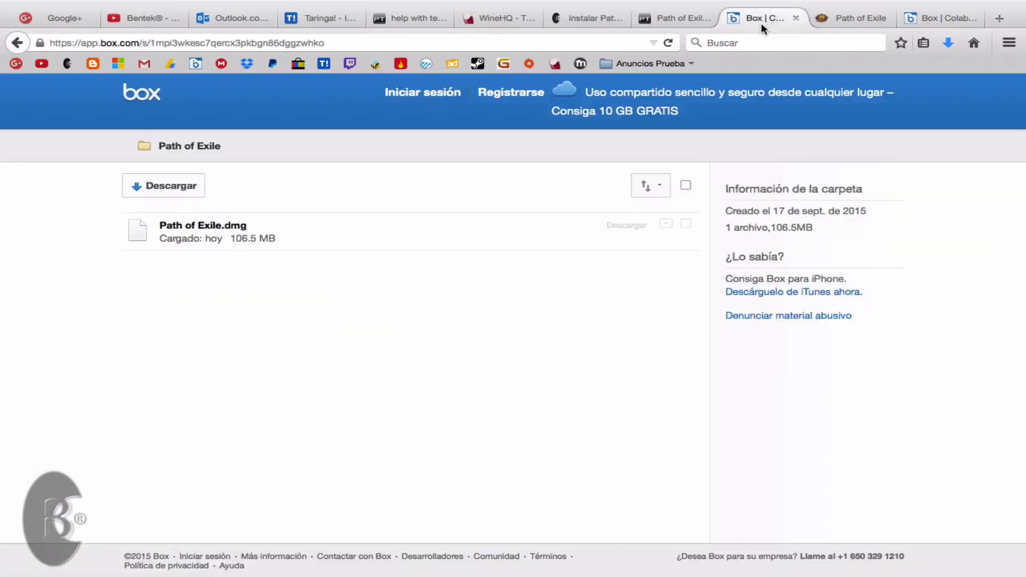
click(938, 20)
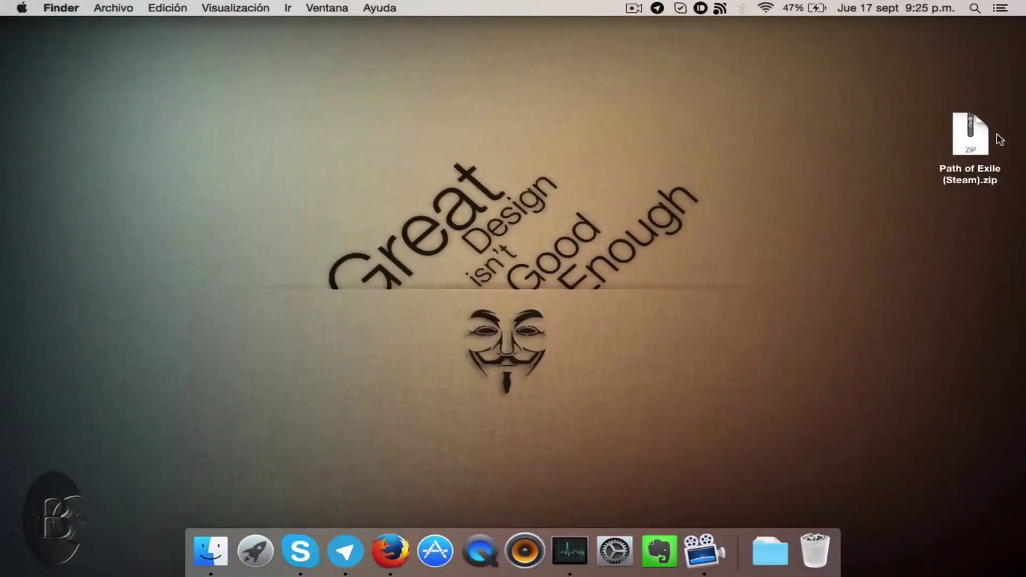
drag(982, 140, 375, 146)
click(448, 144)
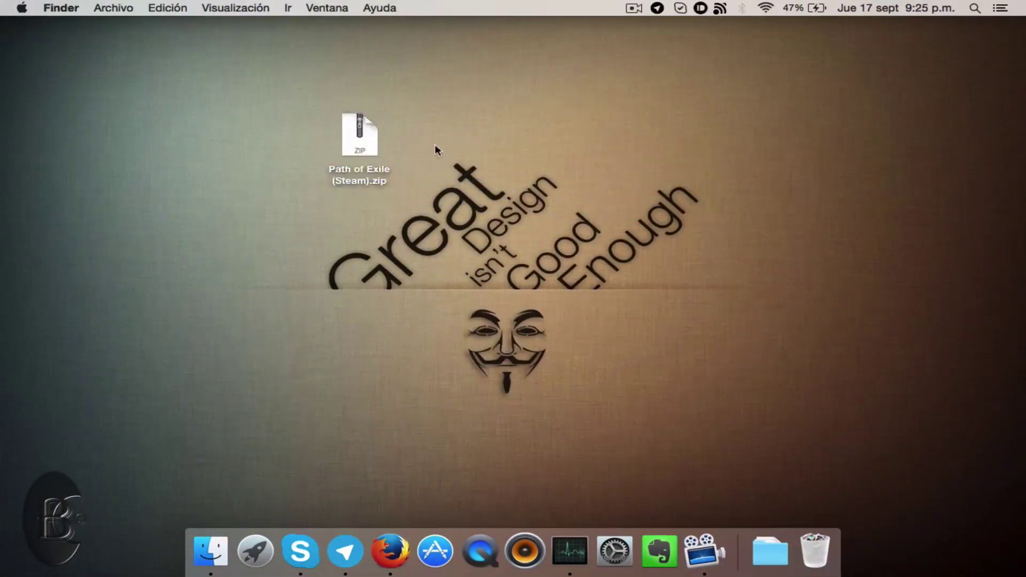
Unzip Path of Exile (Steam).zip and set the new folder aside on the desktop.
click(362, 142)
double_click(362, 142)
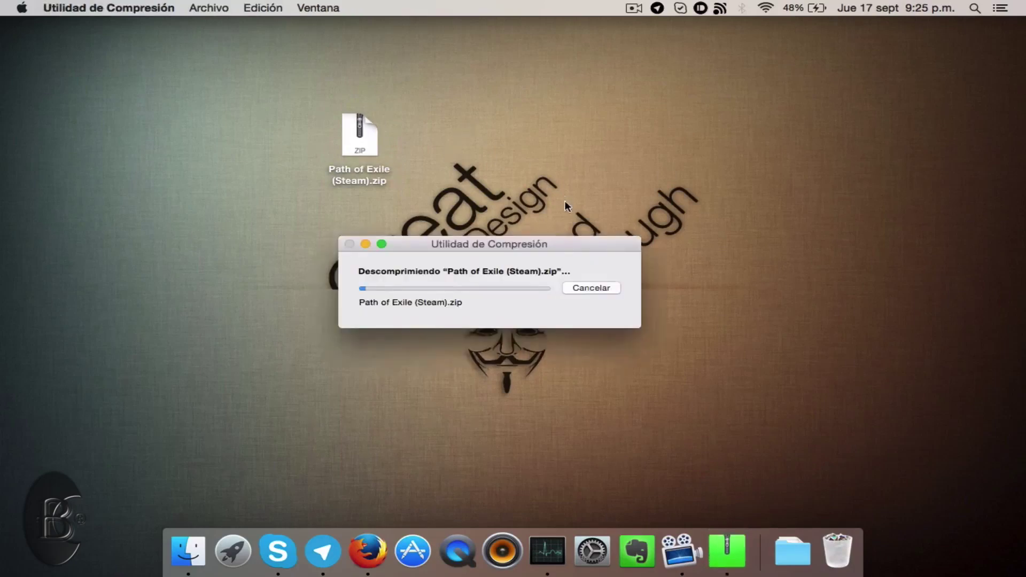
drag(491, 238, 411, 194)
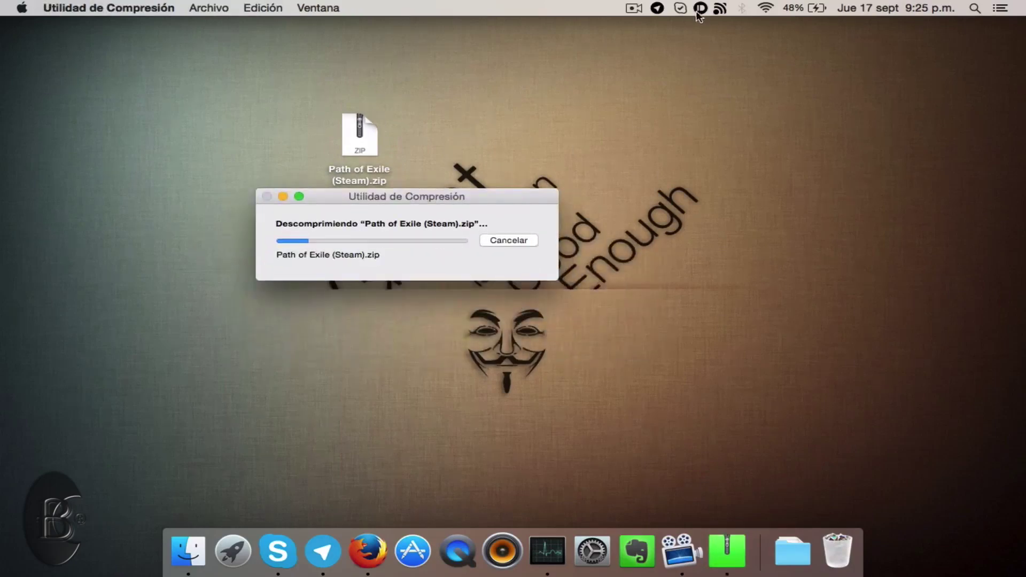
drag(371, 144, 456, 142)
click(528, 147)
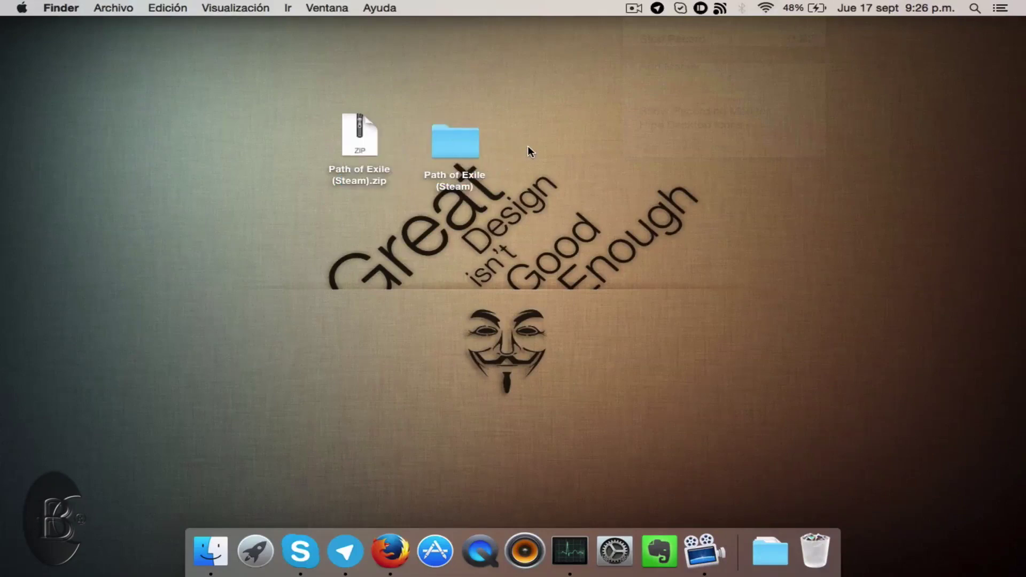
Open the Path of Exile (Steam) folder and extract both RAR parts with BetterZip via Servicios.
click(456, 149)
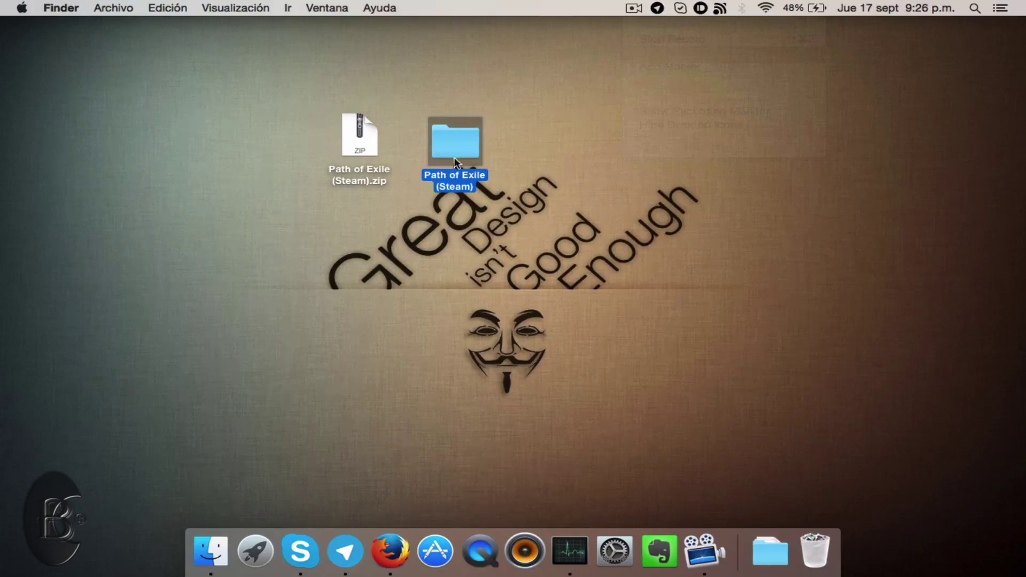
double_click(456, 160)
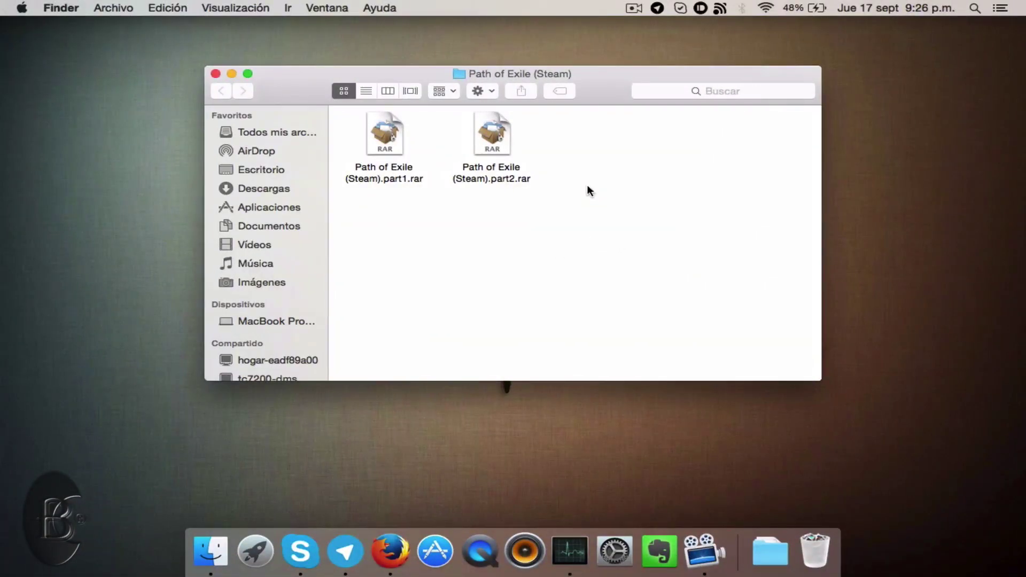
drag(587, 188, 372, 114)
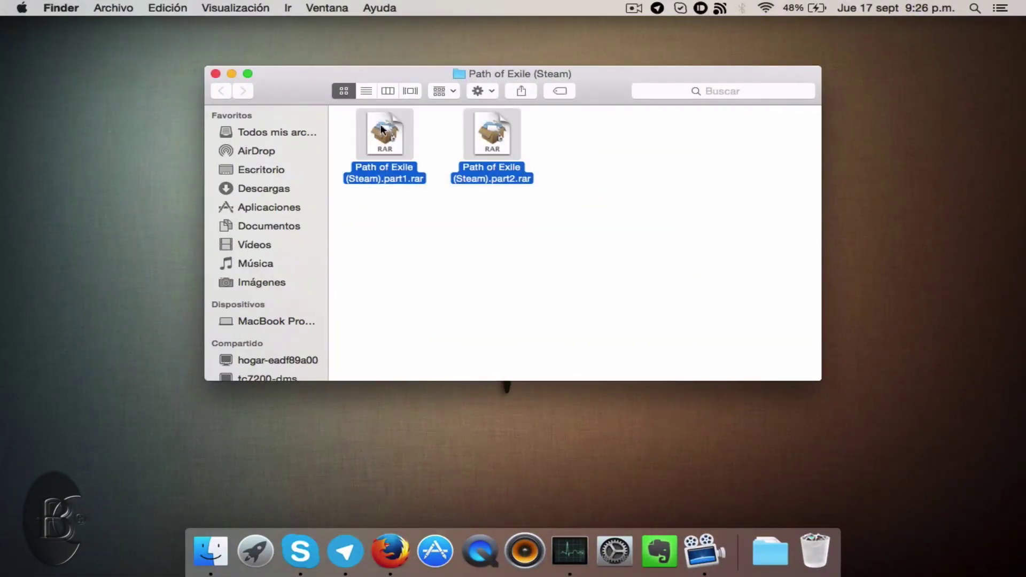
right_click(402, 145)
mouse_move(526, 465)
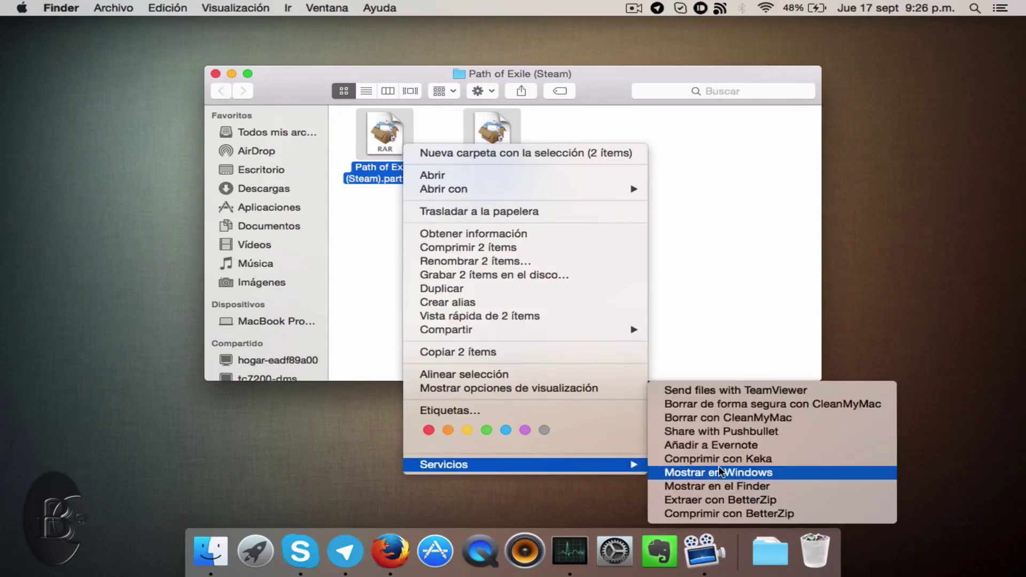
click(729, 499)
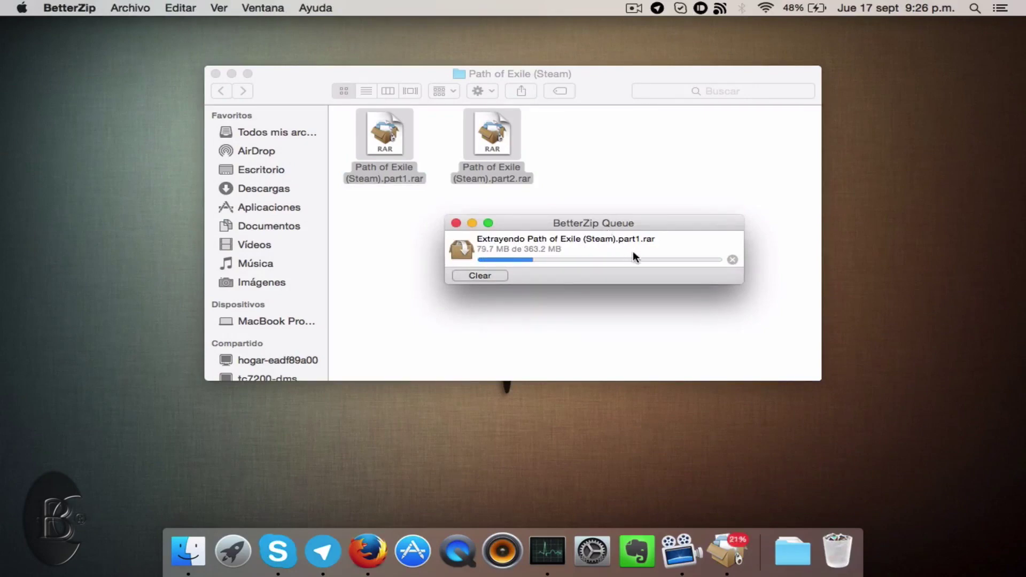
Let the BetterZip queue finish, then tidy Path of Exile (Steam).dmg in the folder.
drag(605, 219, 610, 204)
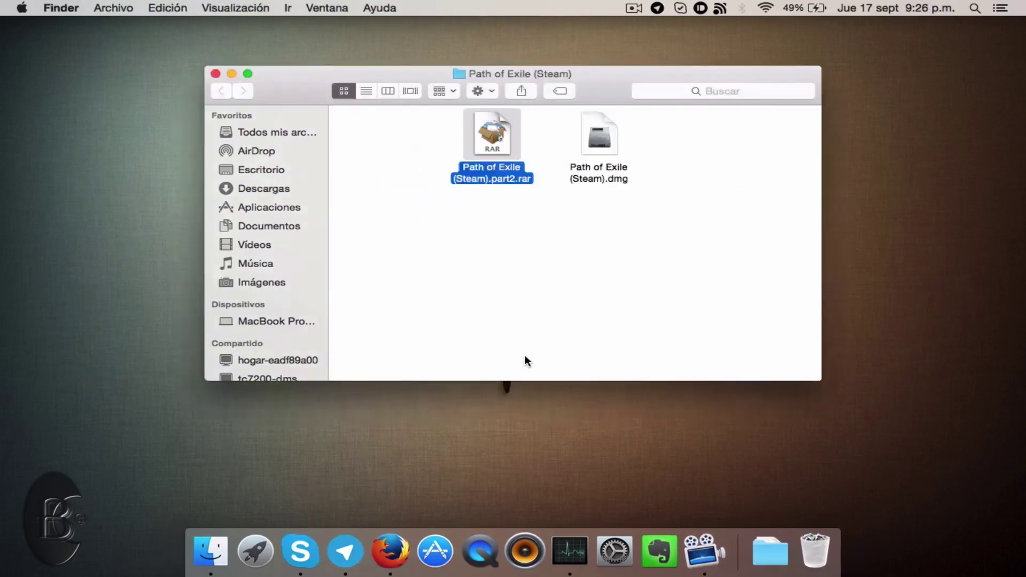
drag(602, 138, 390, 147)
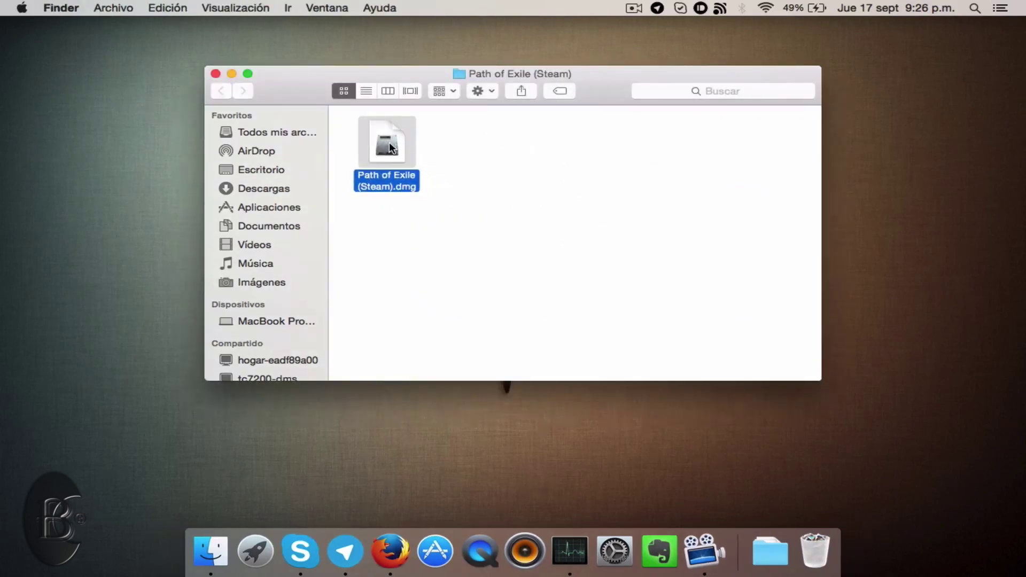
click(468, 156)
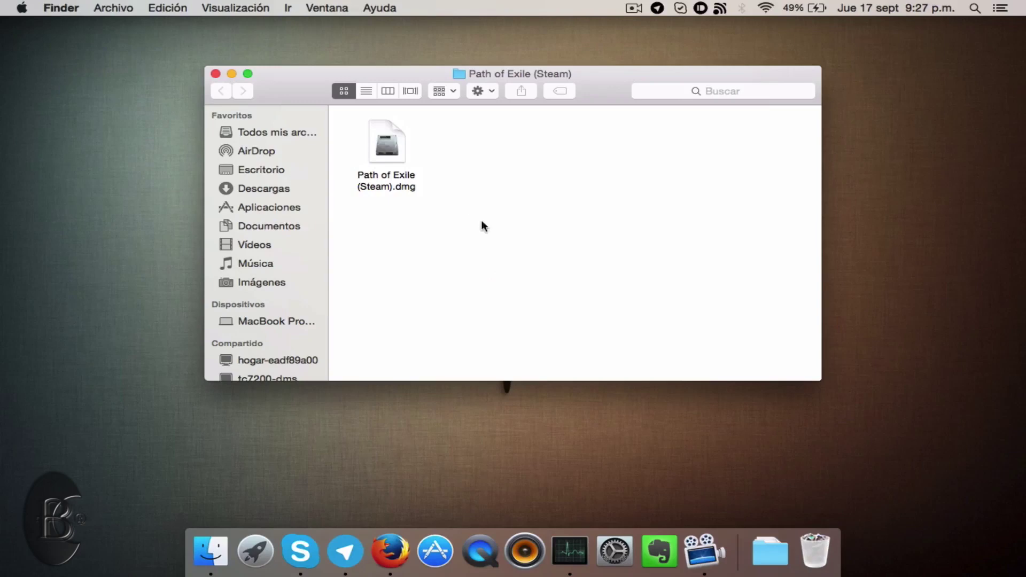
Open Path of Exile (Steam).dmg and wait for verification to mount its disk window.
double_click(389, 146)
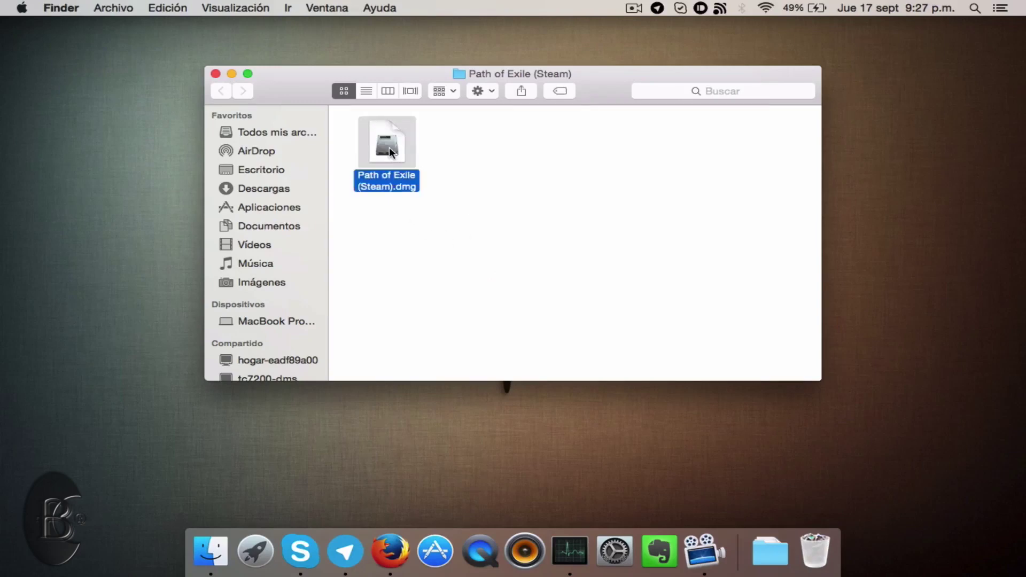
click(216, 74)
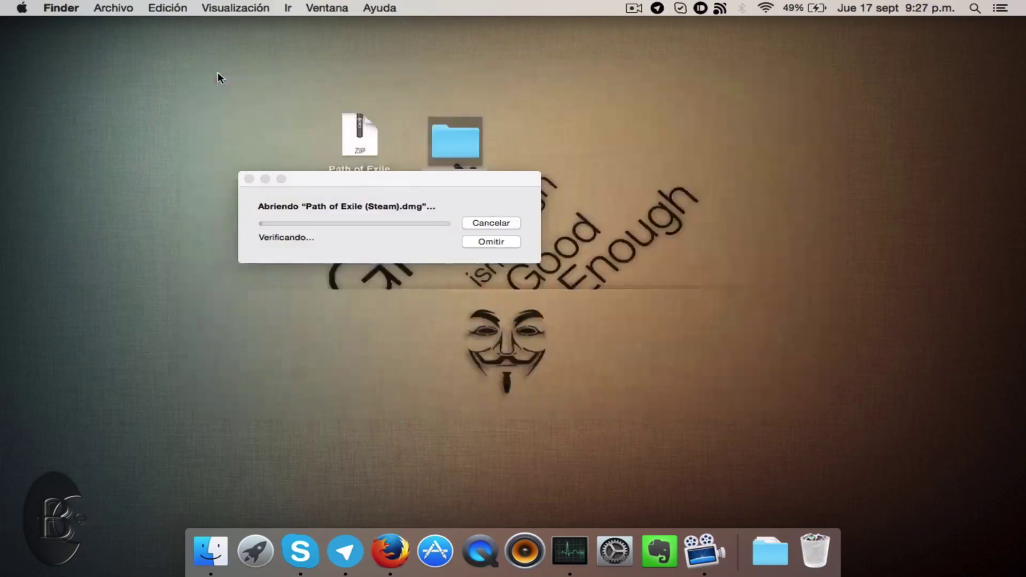
drag(442, 181, 388, 229)
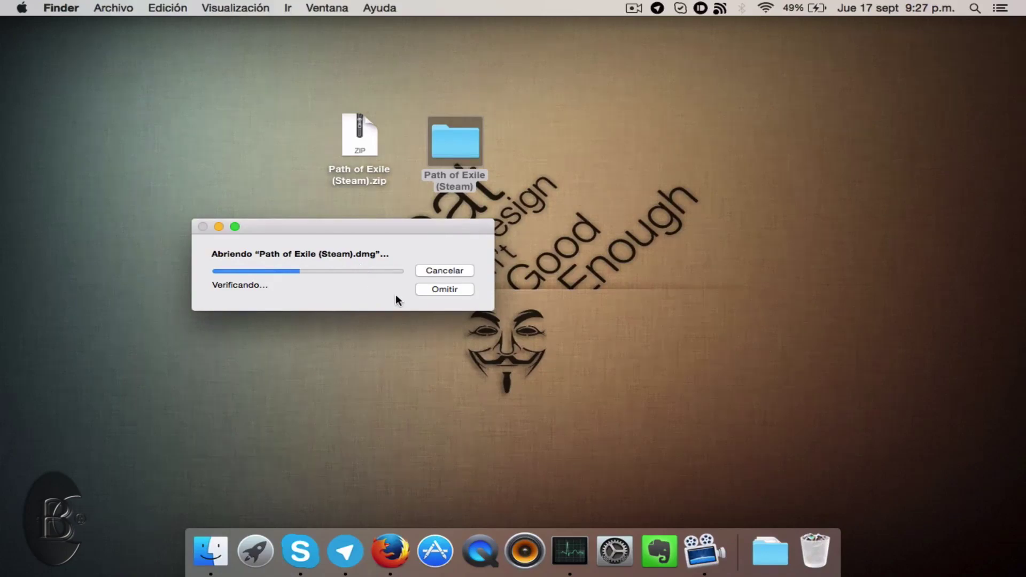
key(ctrl+Right)
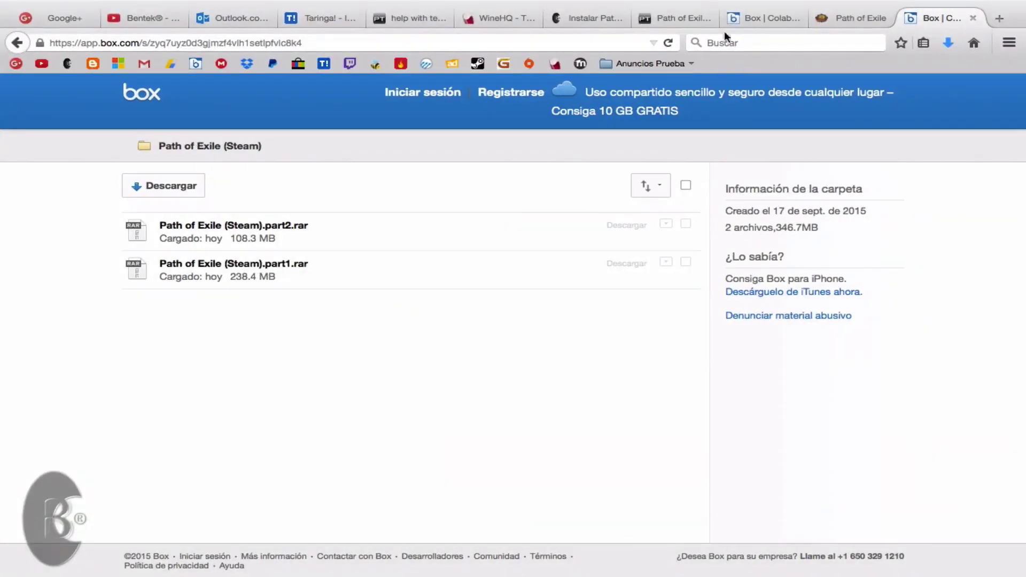
click(853, 19)
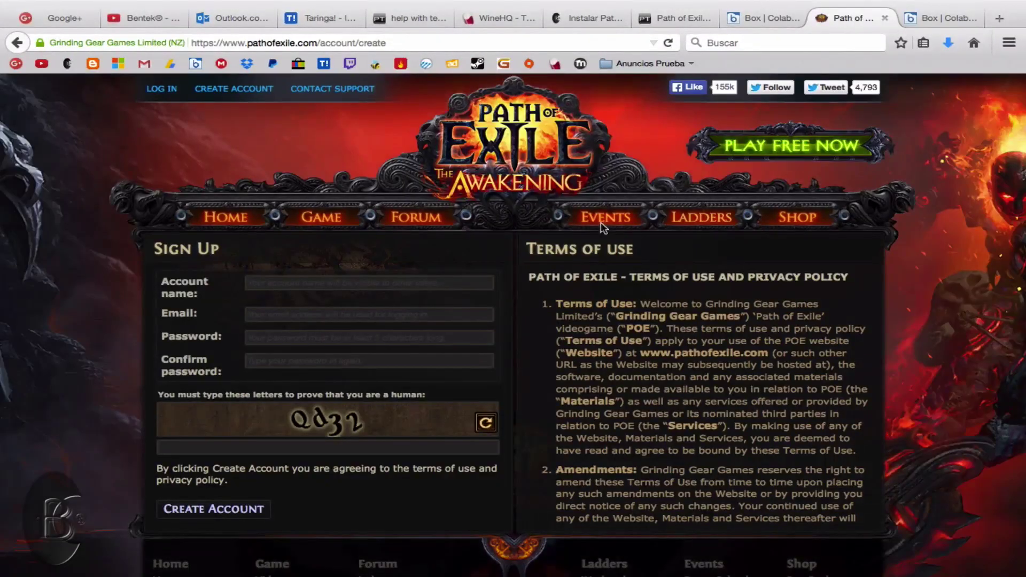
mouse_move(602, 226)
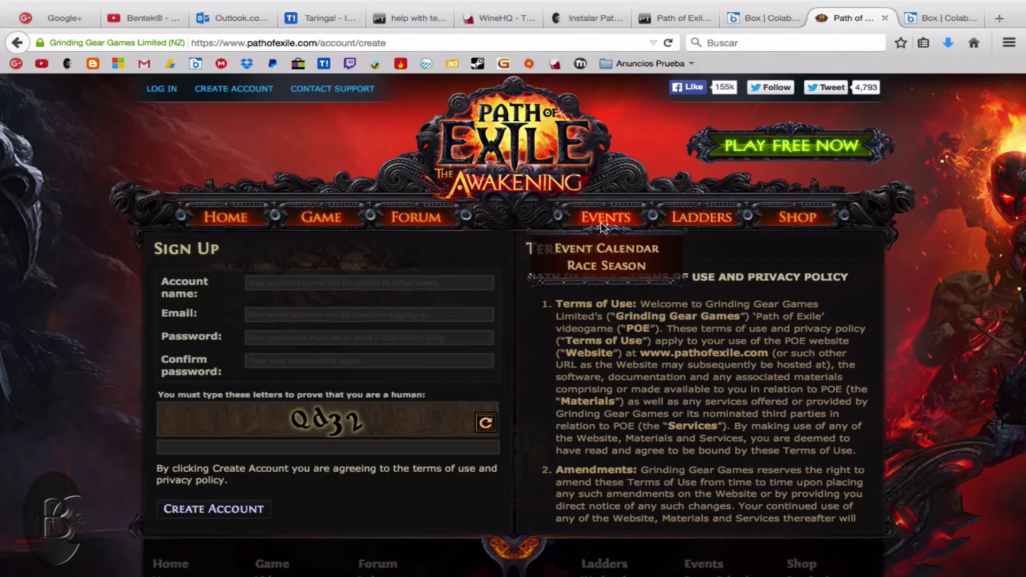
key(ctrl+Left)
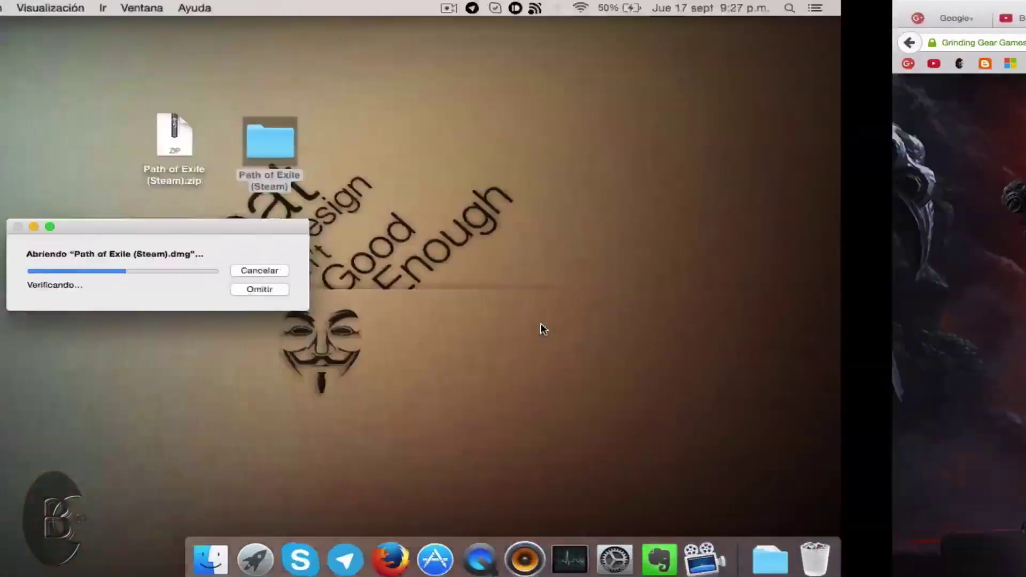
click(417, 228)
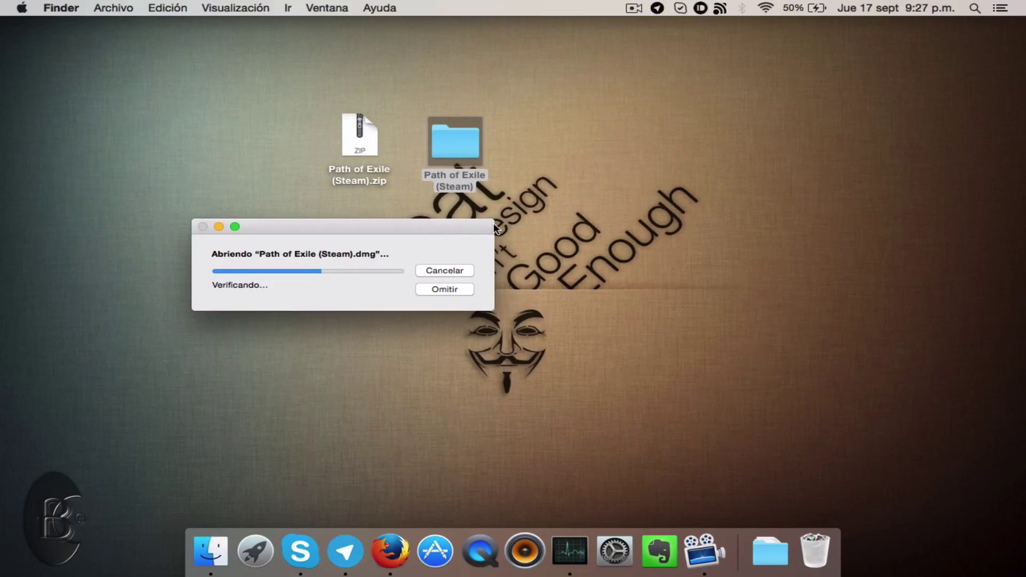
click(544, 187)
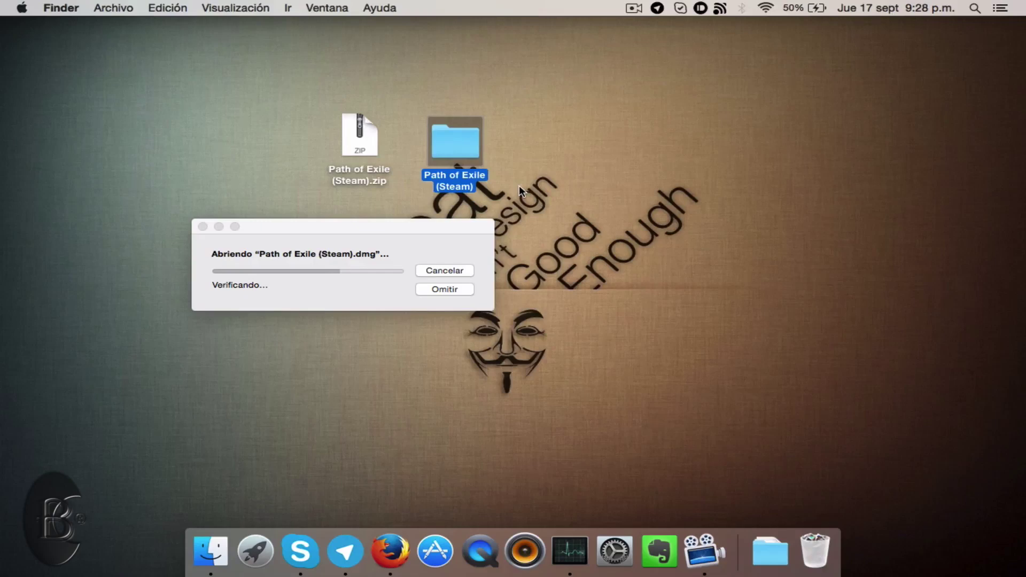
click(353, 231)
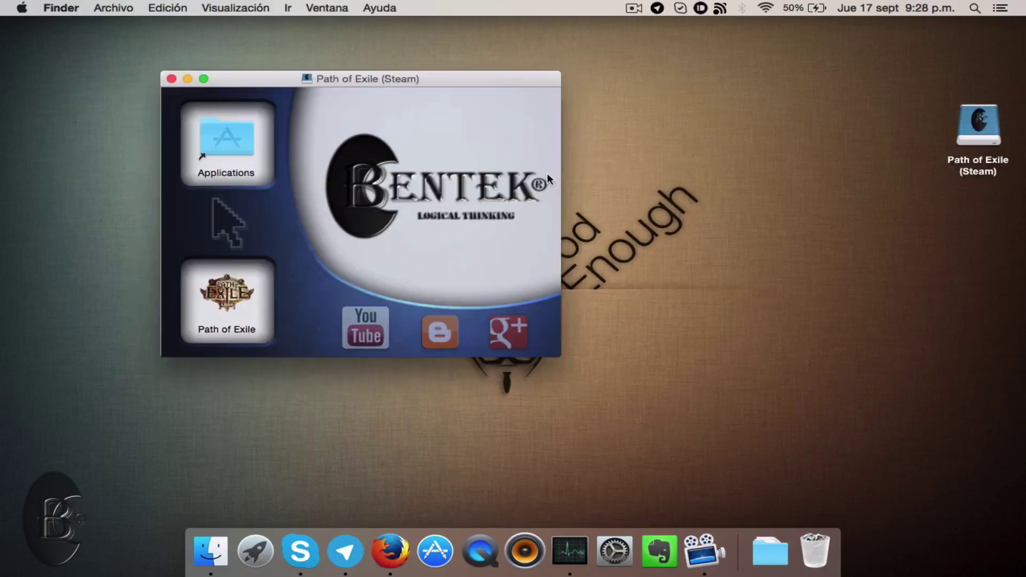
Copy the Path of Exile app from the mounted Steam disk to the desktop and close its window.
drag(422, 78, 468, 128)
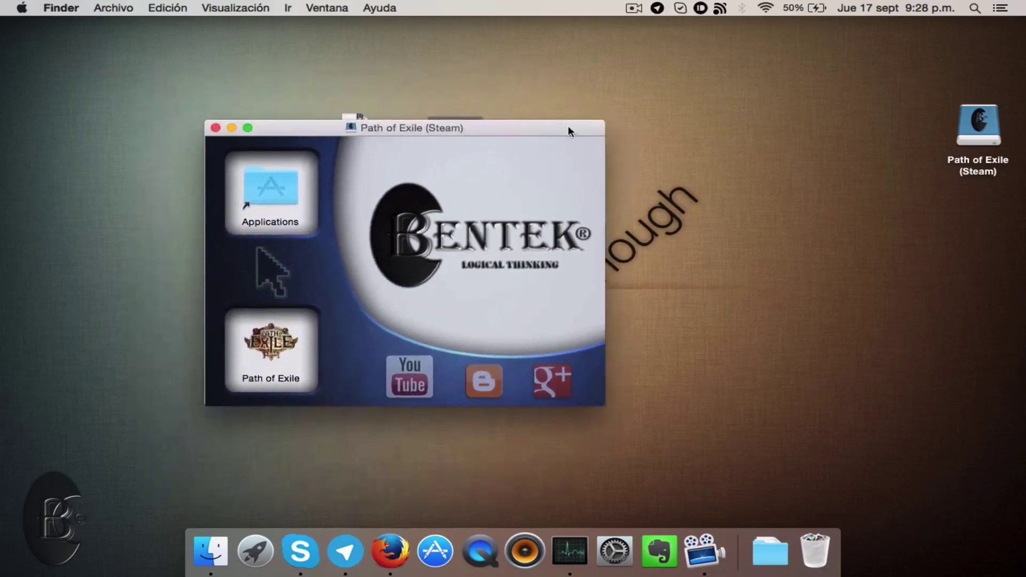
click(272, 345)
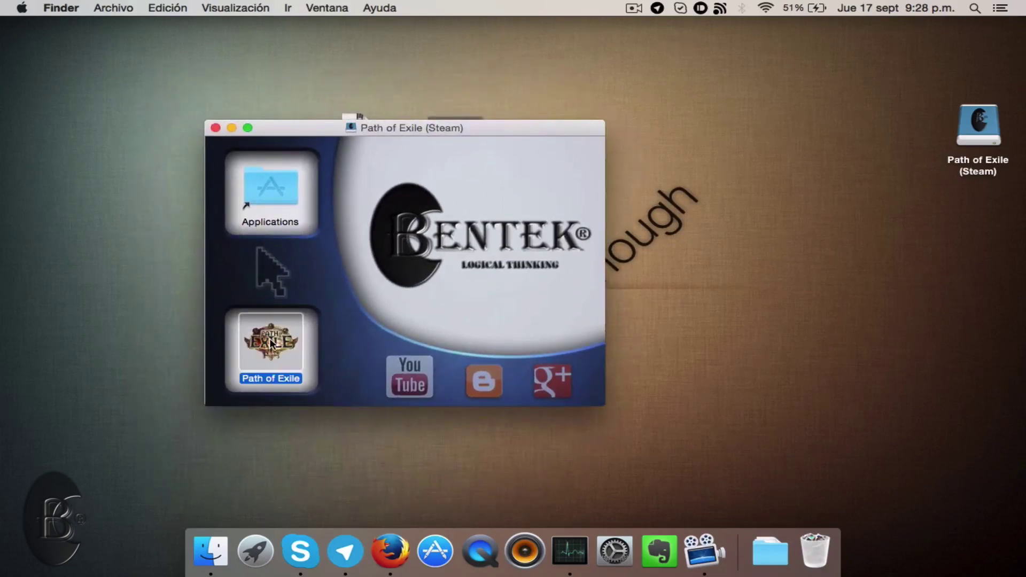
drag(463, 129, 542, 127)
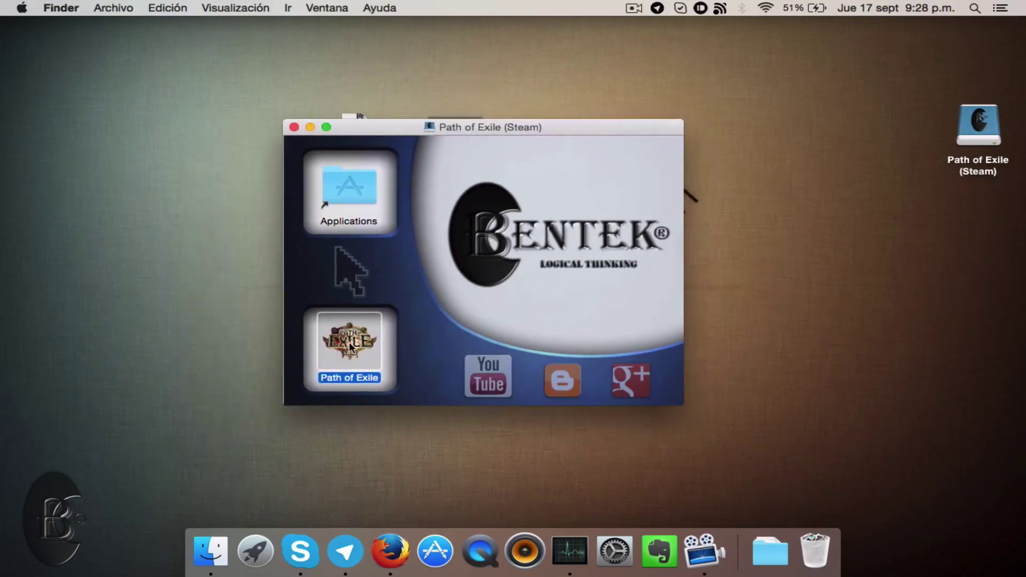
drag(357, 339, 178, 251)
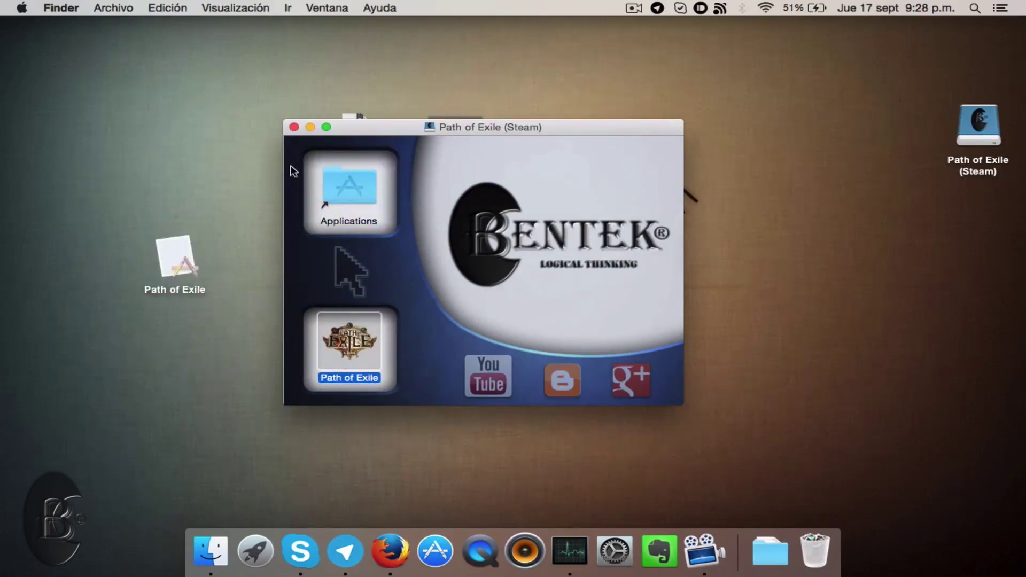
click(294, 127)
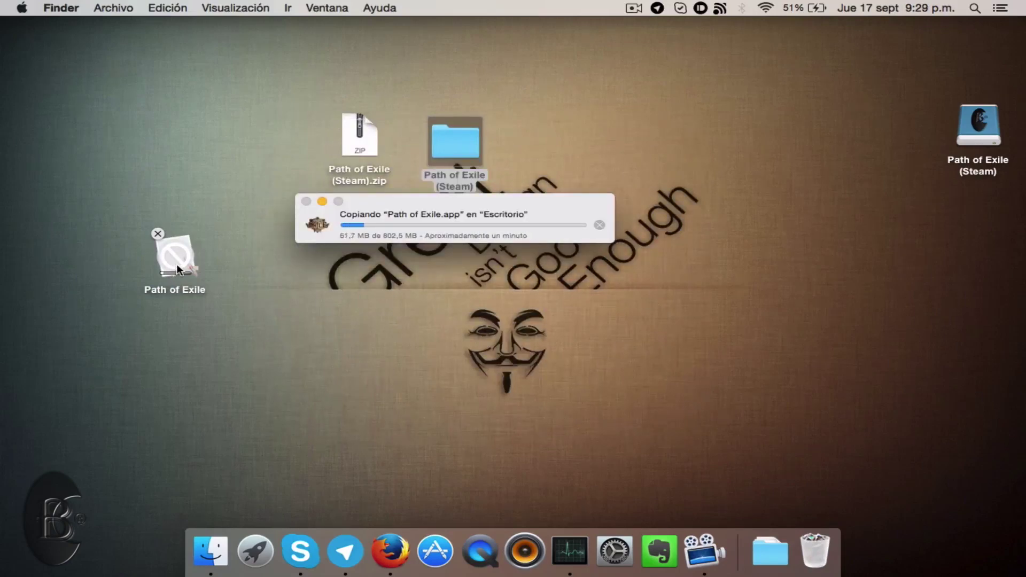
Arrange the copied Path of Exile app and the Path of Exile (Steam) folder on the desktop.
drag(177, 261, 200, 231)
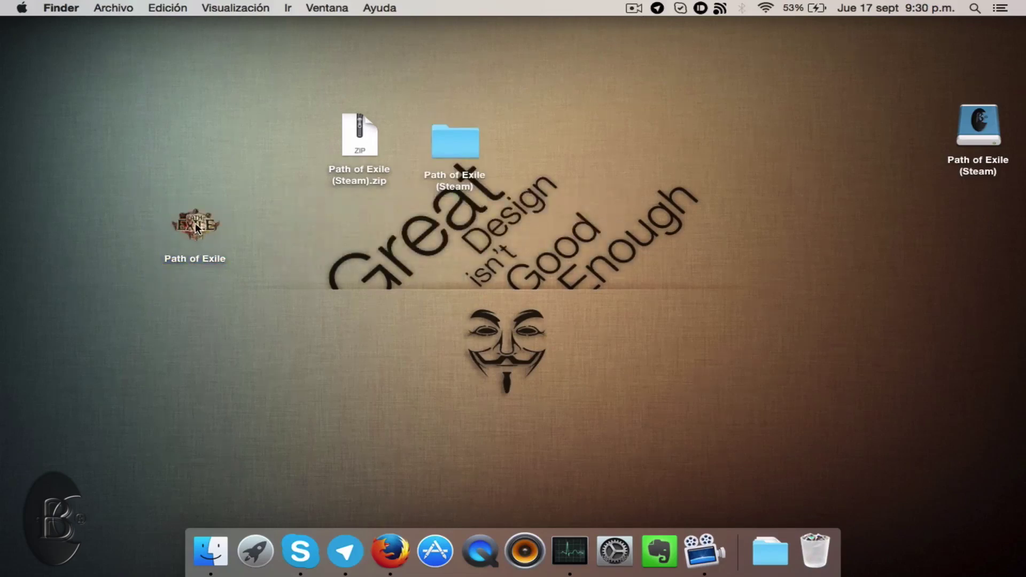
drag(198, 228, 238, 247)
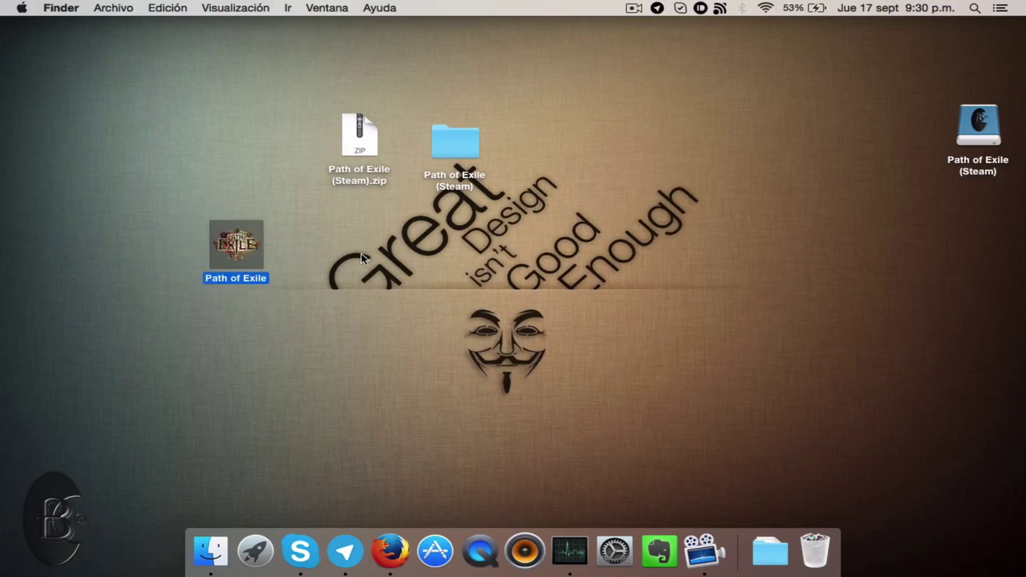
drag(464, 139, 462, 132)
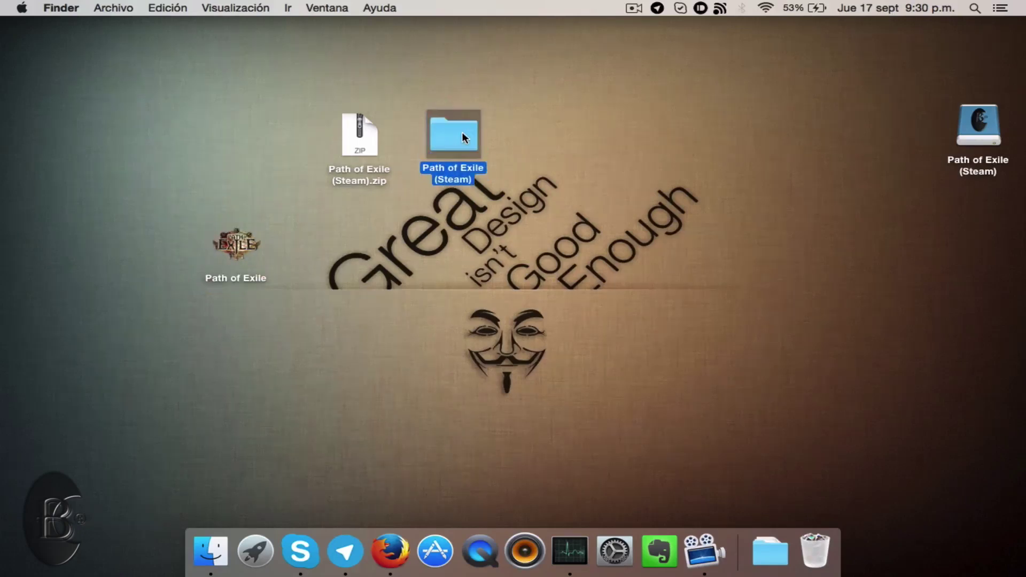
click(228, 249)
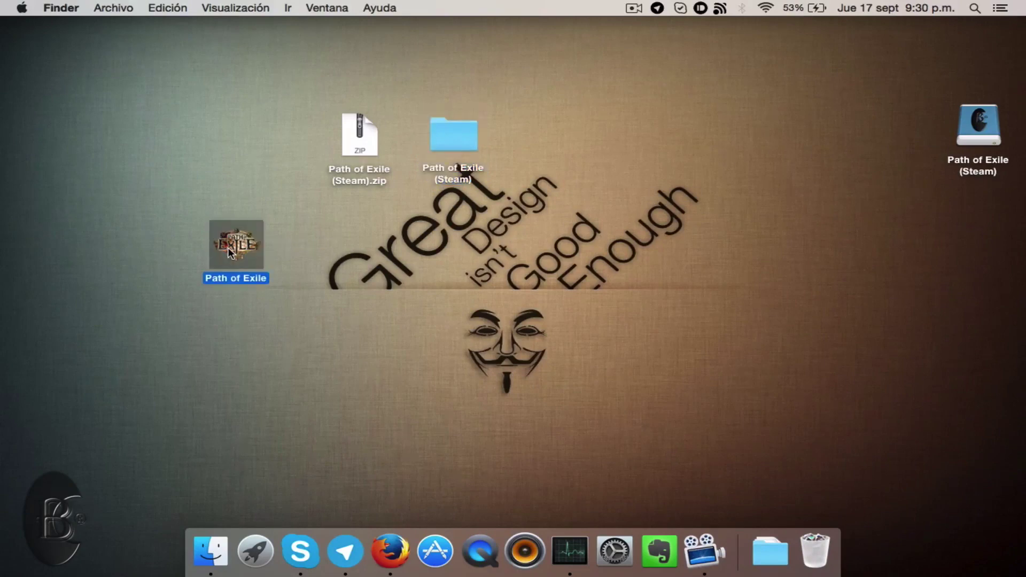
Show the Path of Exile app's package contents, launch its bundled Steam, and minimize that window.
right_click(228, 251)
click(275, 252)
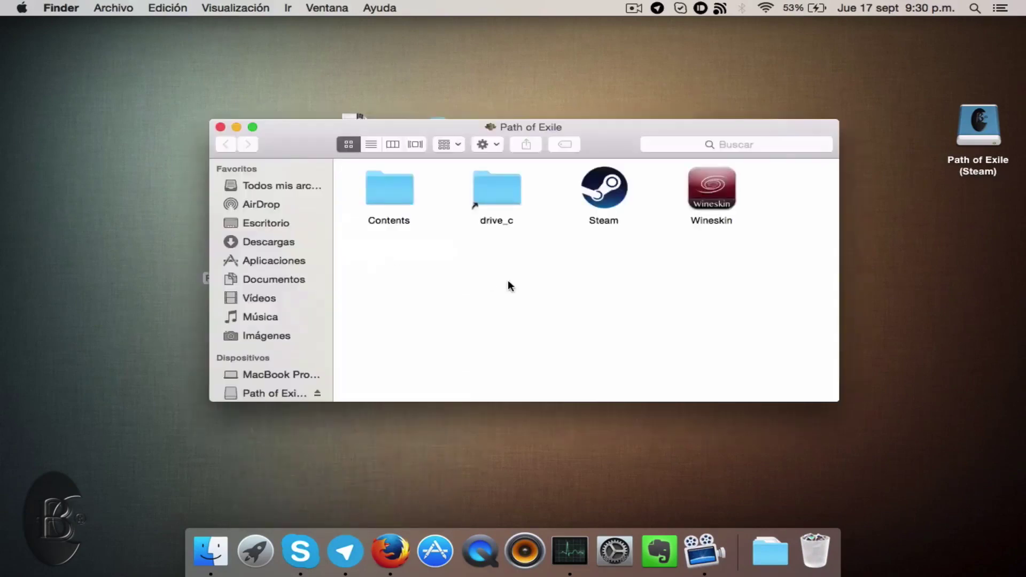
double_click(612, 199)
click(582, 253)
click(238, 128)
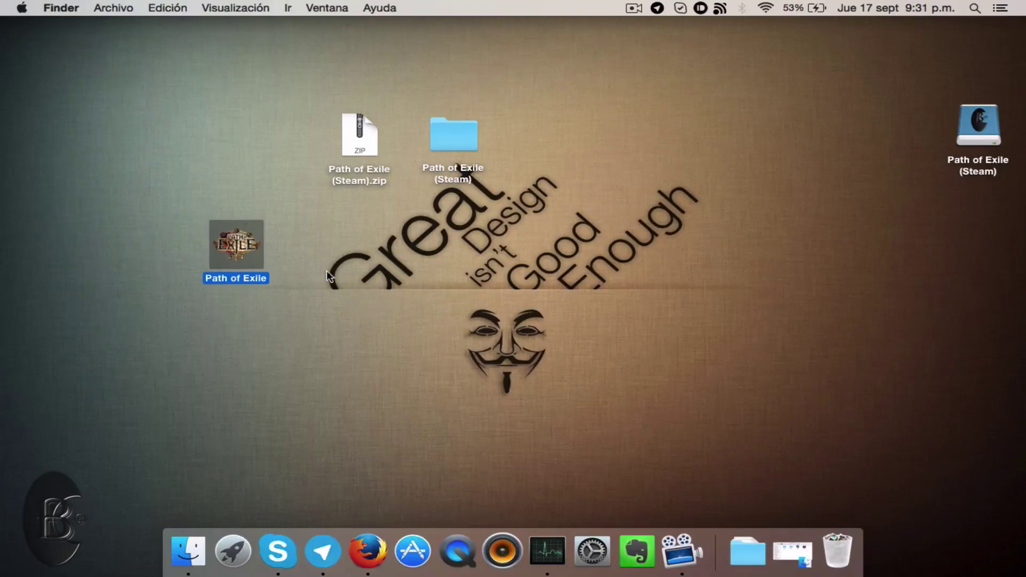
Sign in to Steam with the account name and password, with Recordar mi contraseña ticked.
click(320, 256)
click(634, 9)
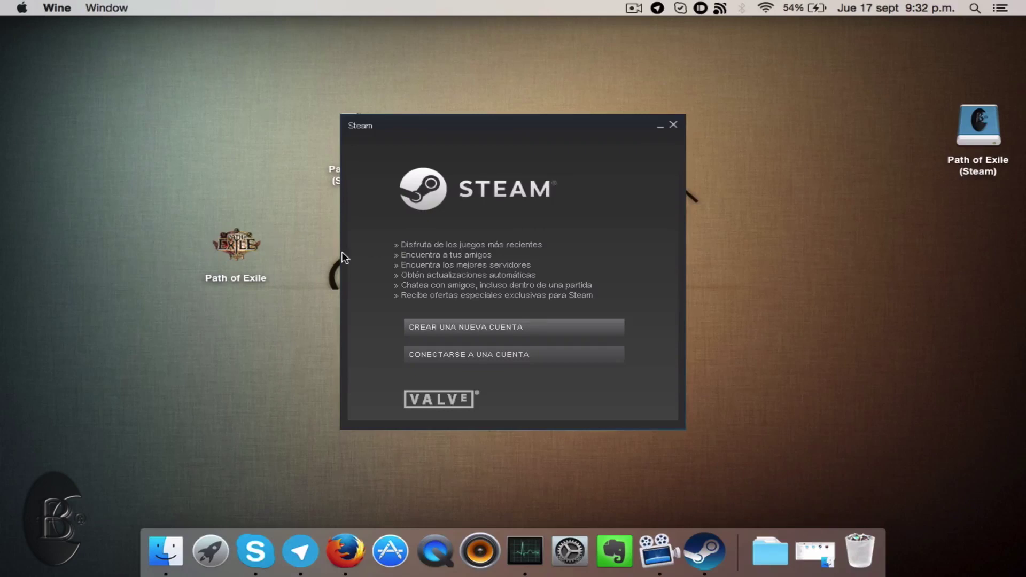
click(482, 355)
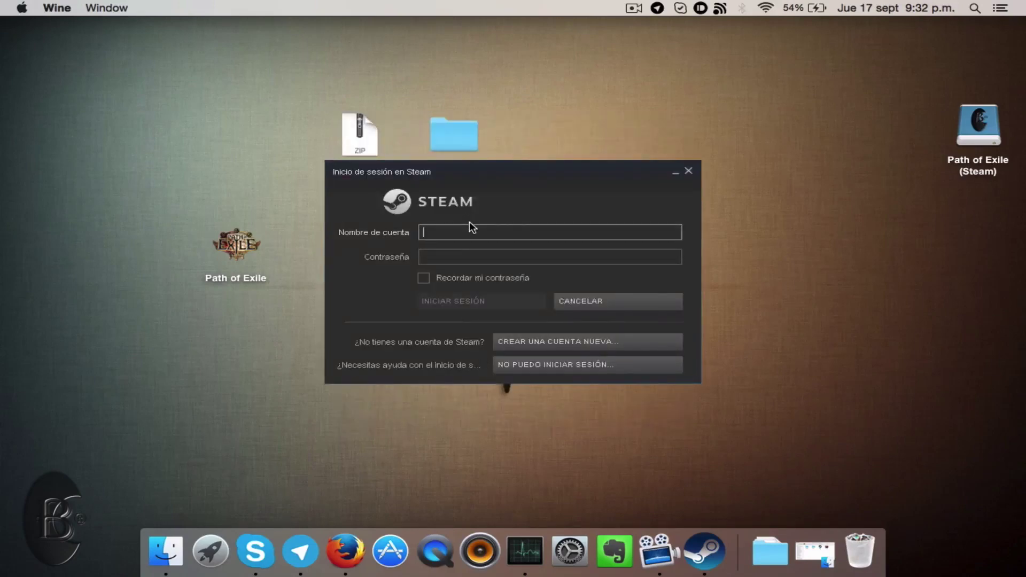
text(Benjul06)
key(Tab)
key(super+v)
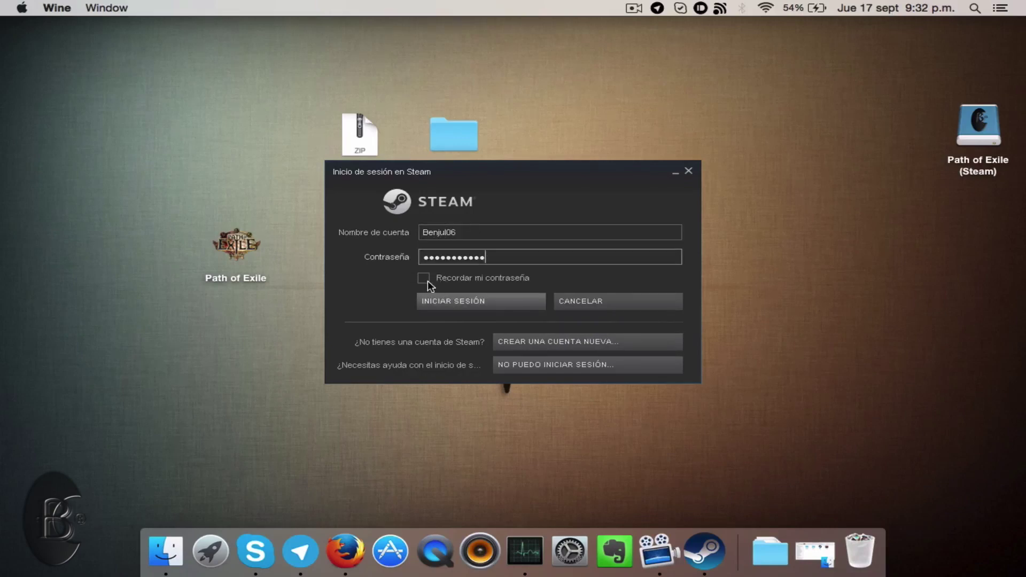
click(425, 278)
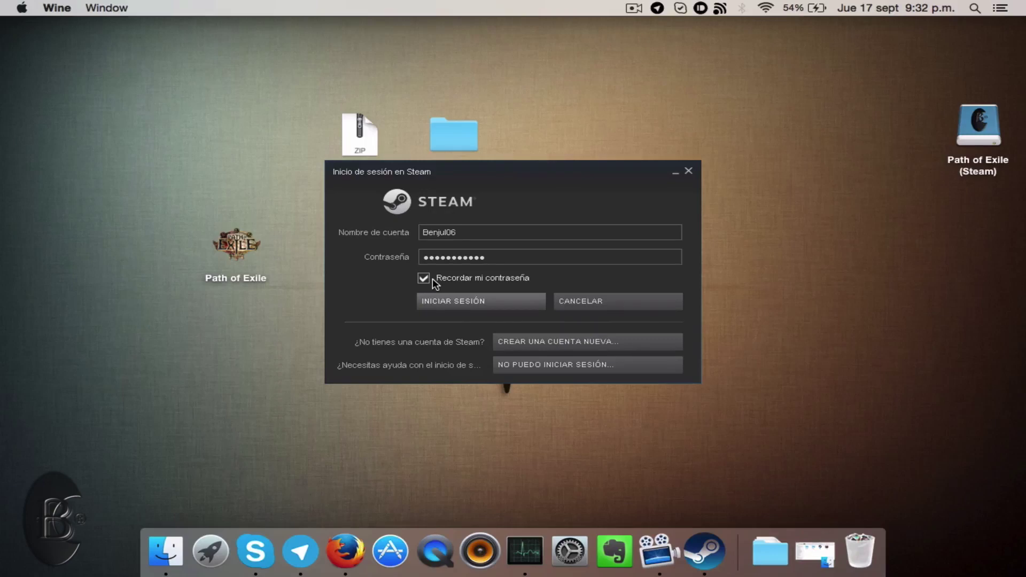
click(484, 305)
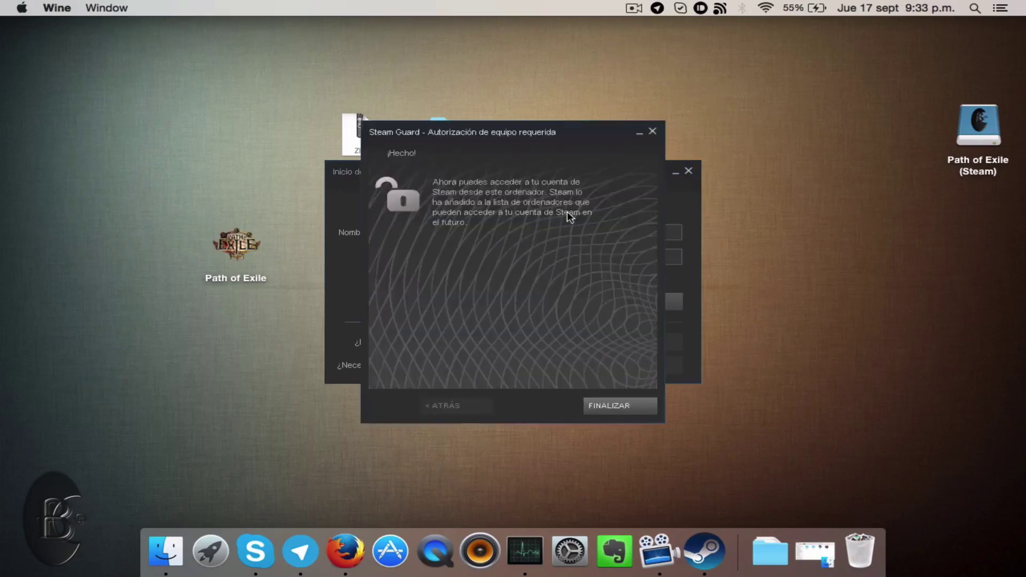
Complete the Steam Guard computer authorization with FINALIZAR.
click(618, 411)
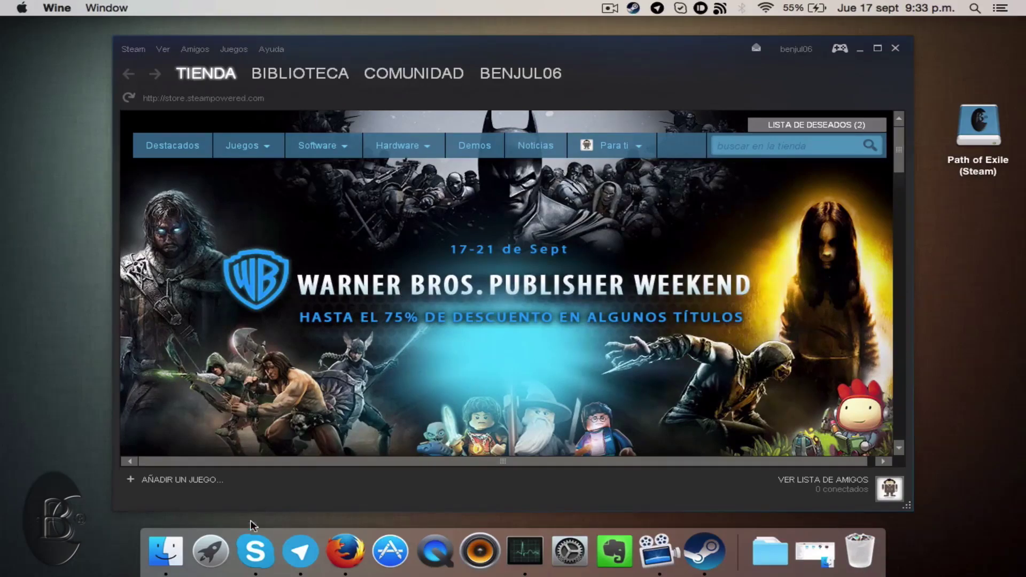
click(225, 557)
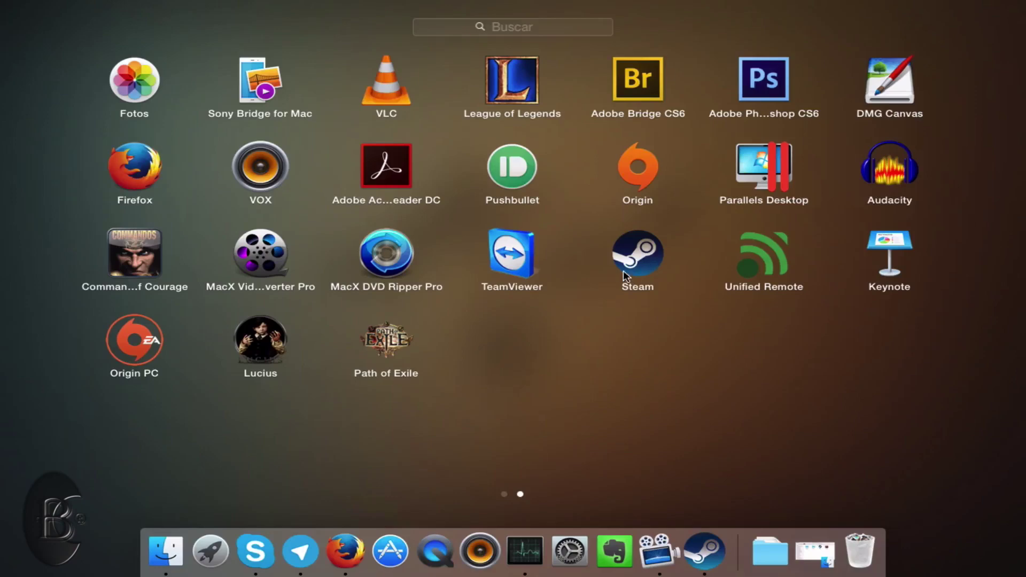
click(211, 554)
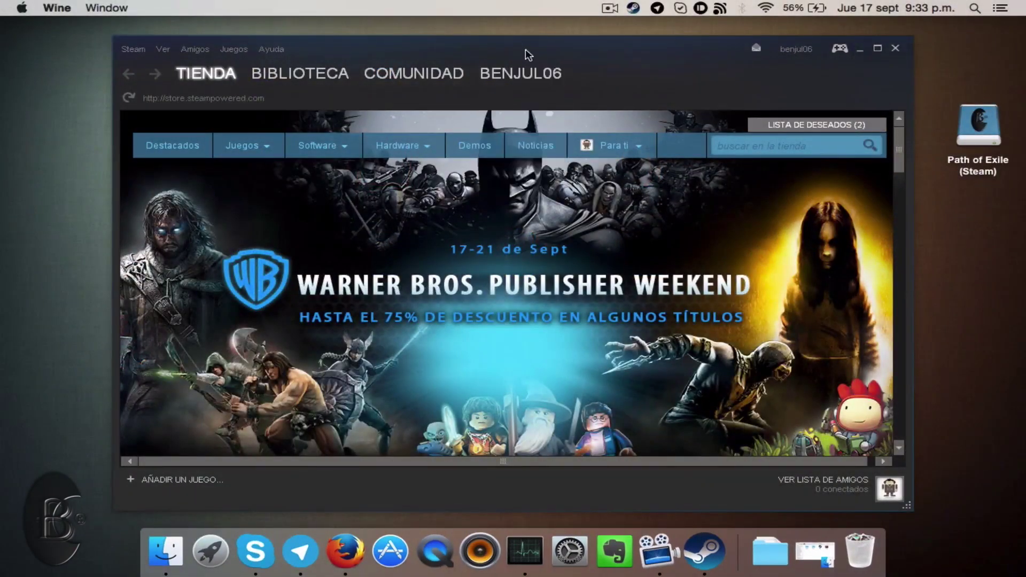
Center the Steam store window and shift the Path of Exile desktop icon further left.
drag(523, 48, 673, 50)
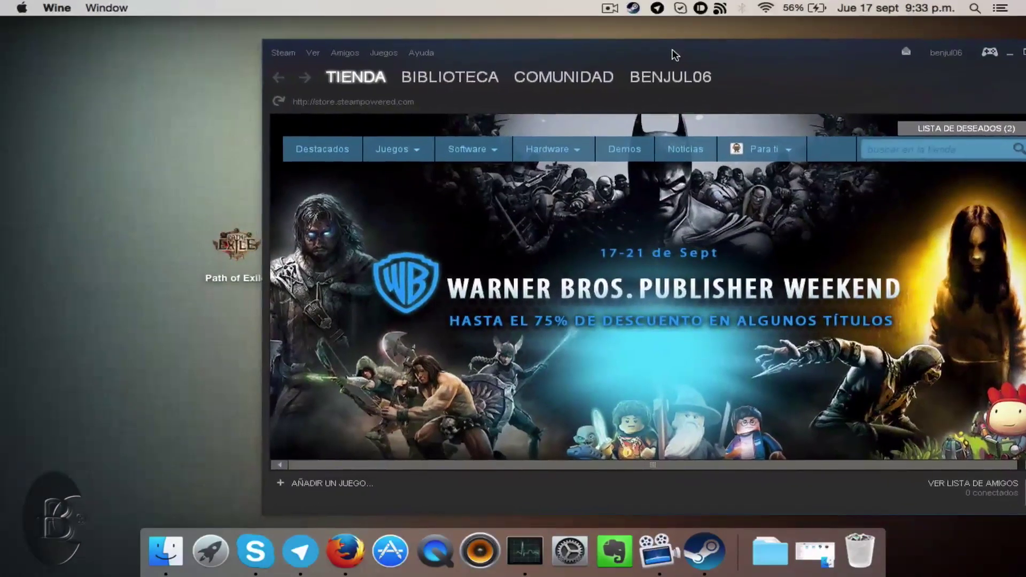
drag(239, 255, 116, 246)
drag(761, 61, 627, 60)
mouse_move(630, 148)
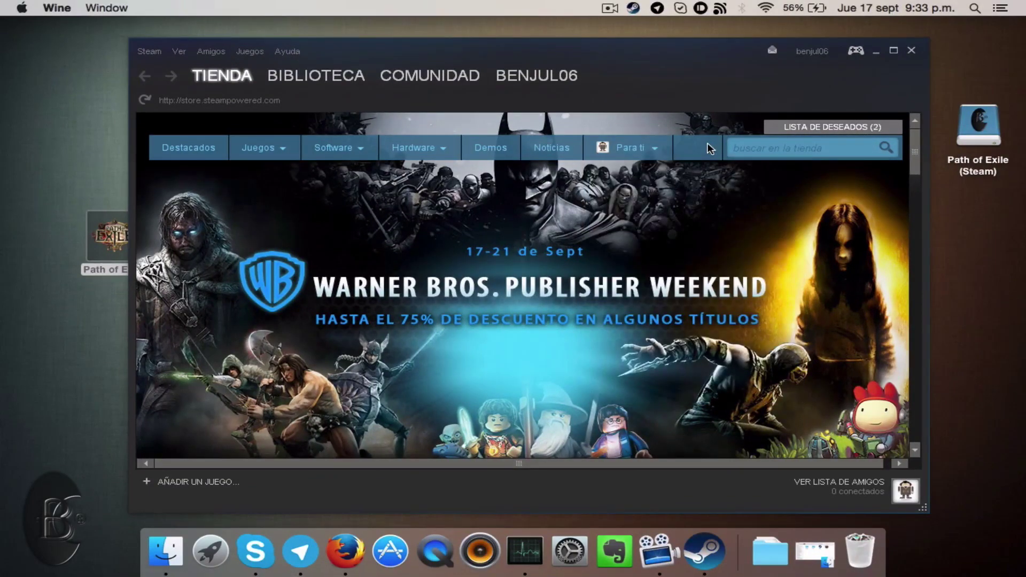
mouse_move(332, 75)
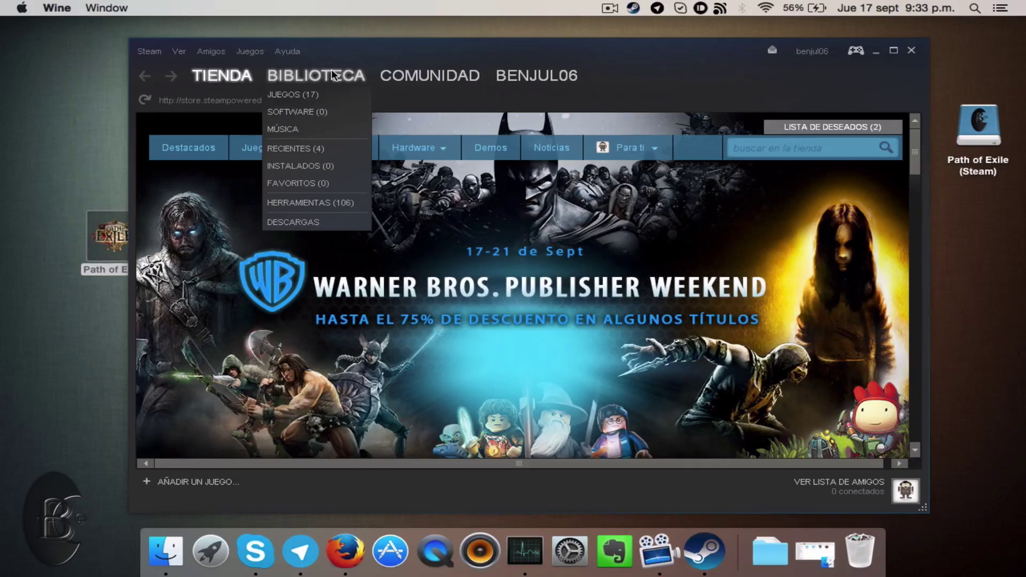
Search the Steam store for 'path of exile' and open its store page.
click(778, 146)
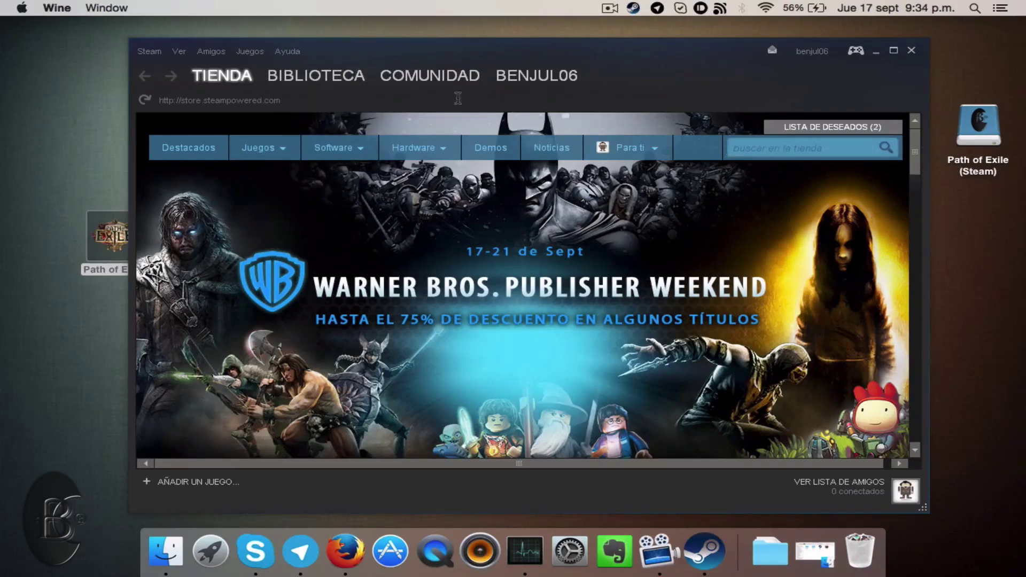
click(798, 142)
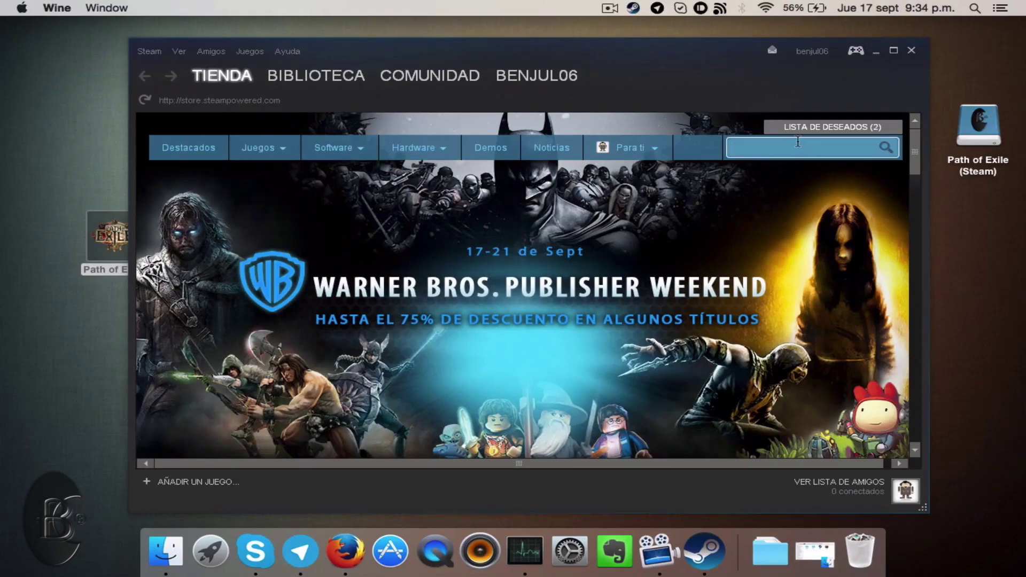
text(path of exile)
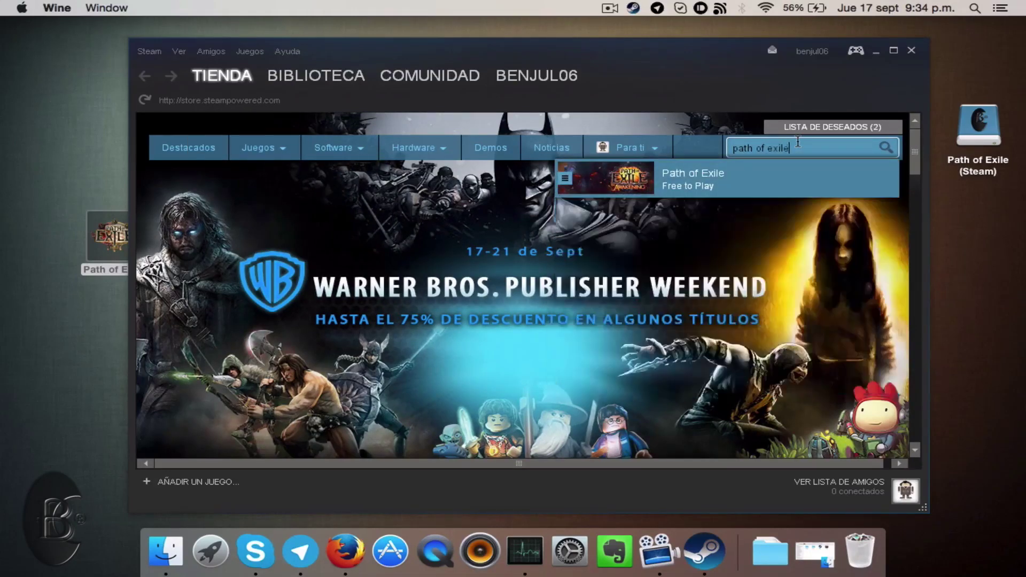
click(748, 183)
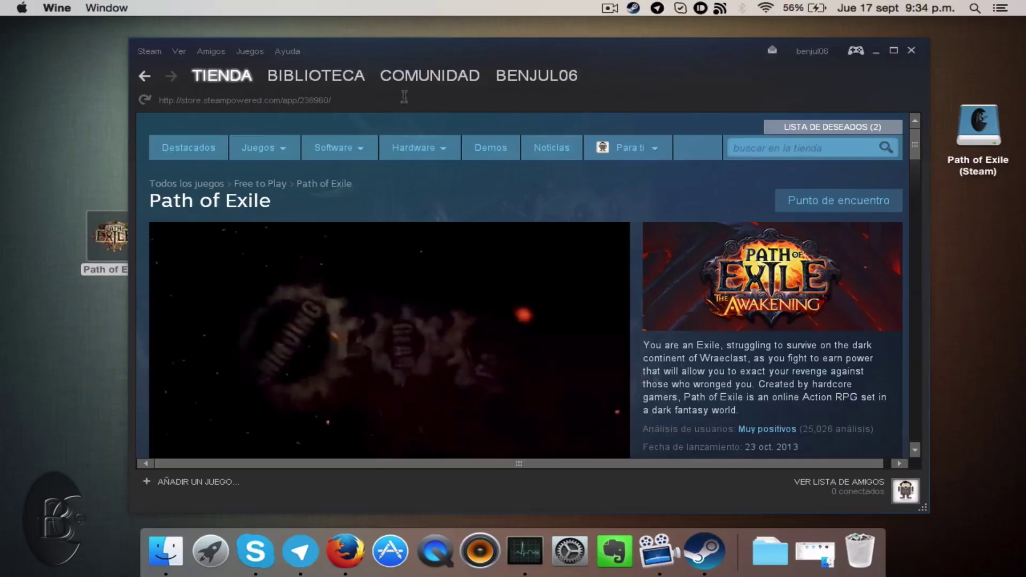
mouse_move(329, 84)
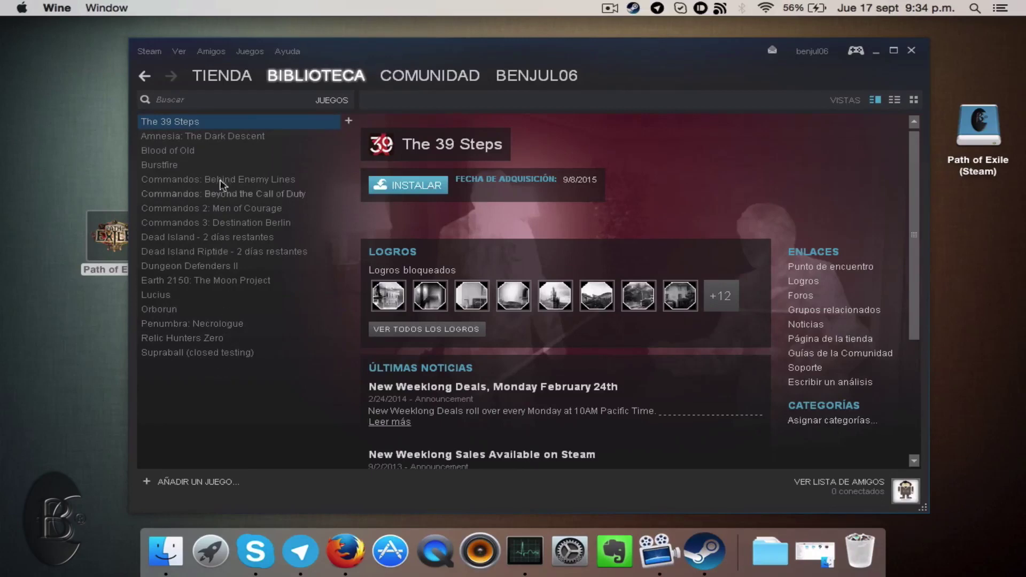
click(222, 76)
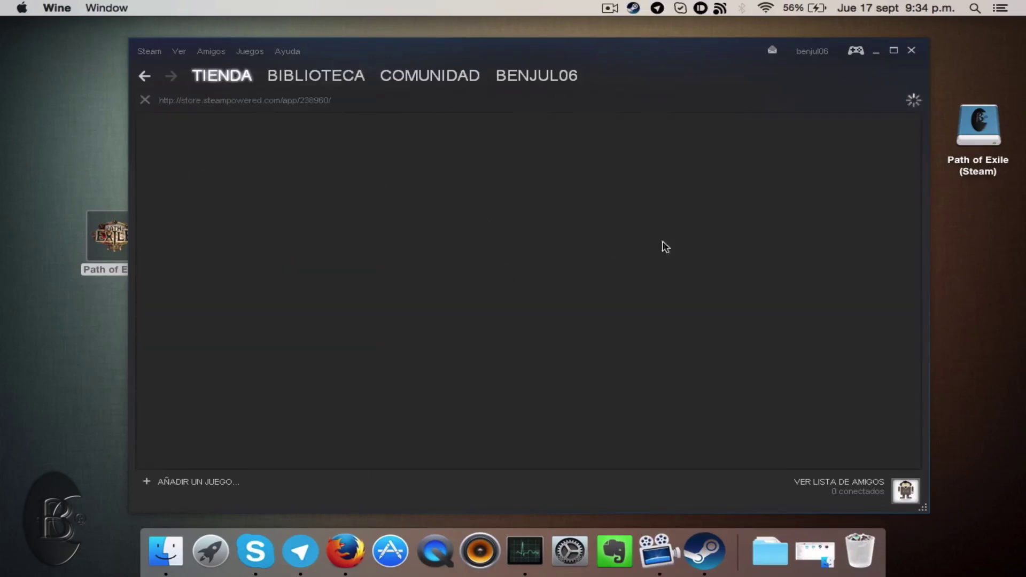
Scroll down to the EN LA BIBLIOTECA banner showing 0.2 h played.
scroll(663, 291, down, 10)
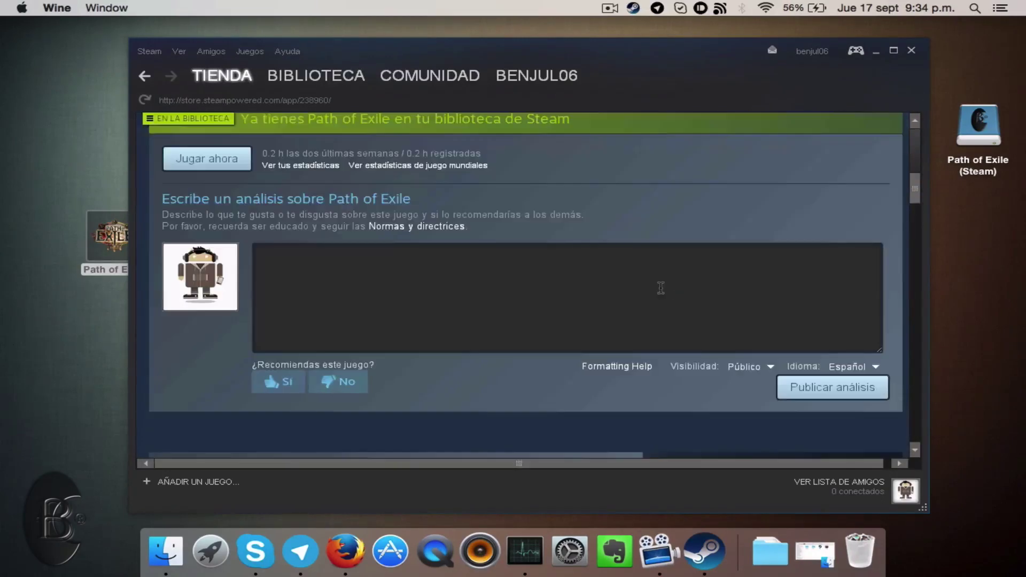
scroll(663, 291, up, 5)
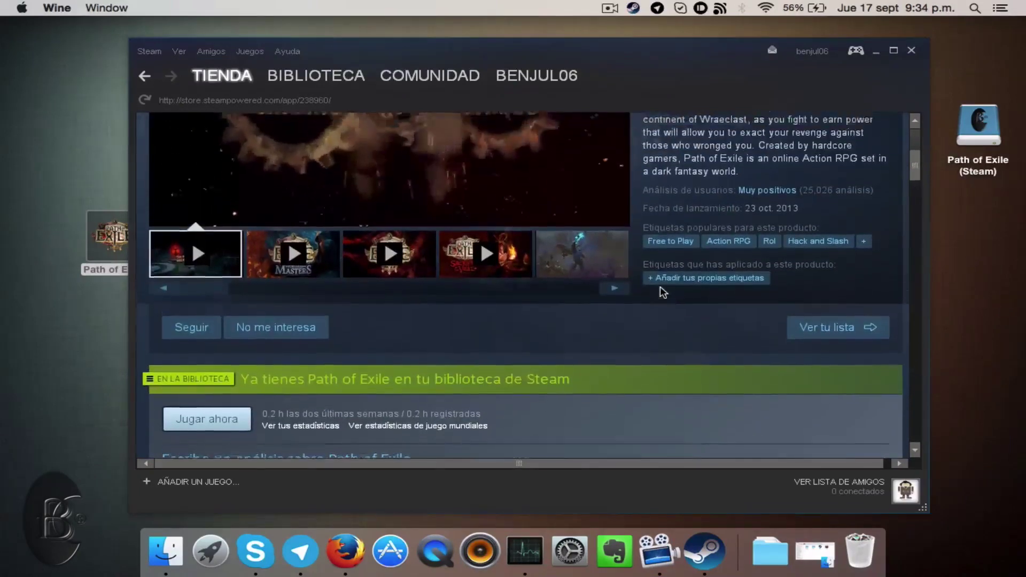
scroll(663, 291, down, 2)
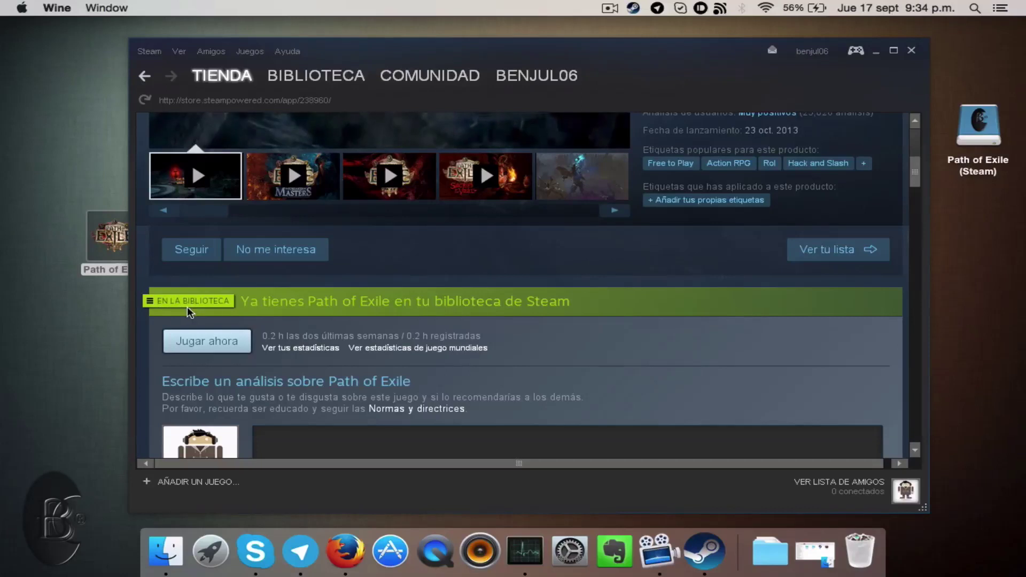
scroll(203, 347, down, 1)
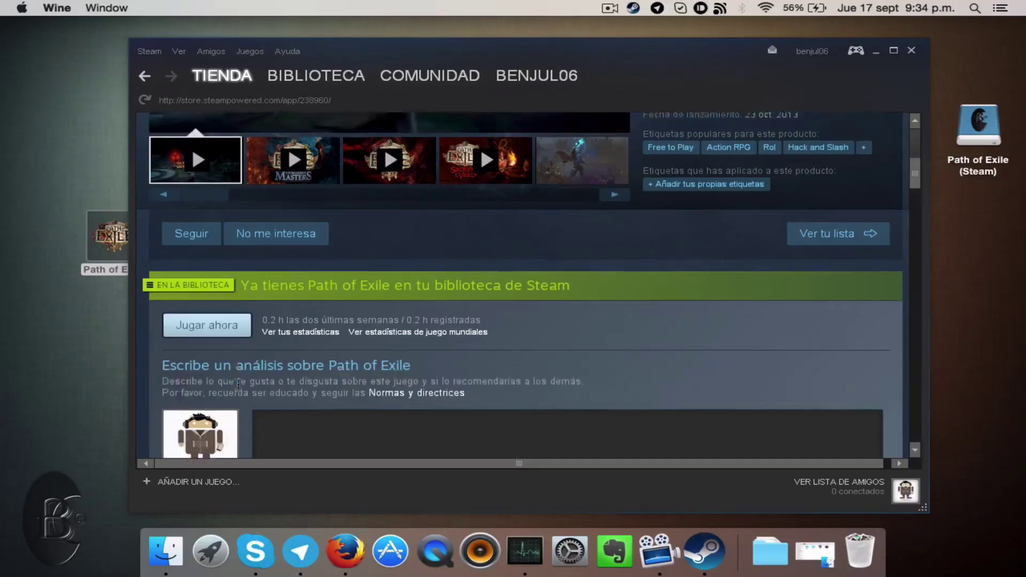
Install Path of Exile past disk-space and licence pages, with no shortcuts, and finish the wizard.
click(204, 324)
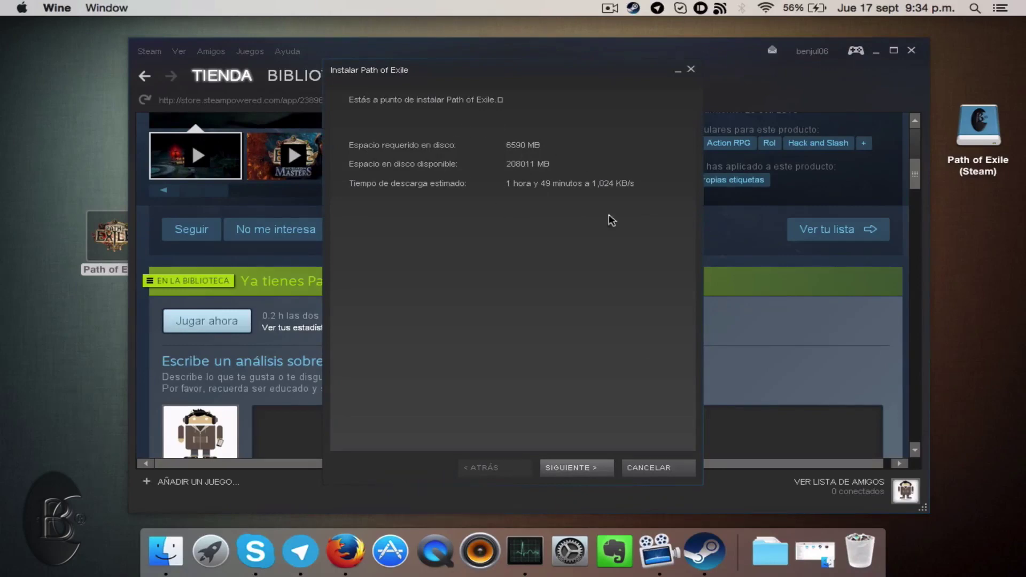
click(586, 473)
click(586, 473)
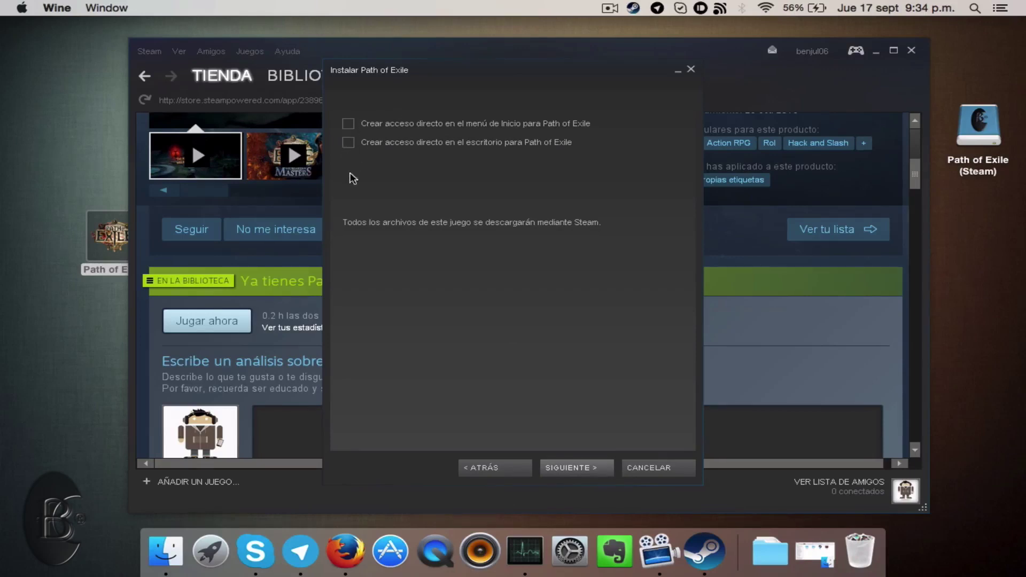
click(591, 470)
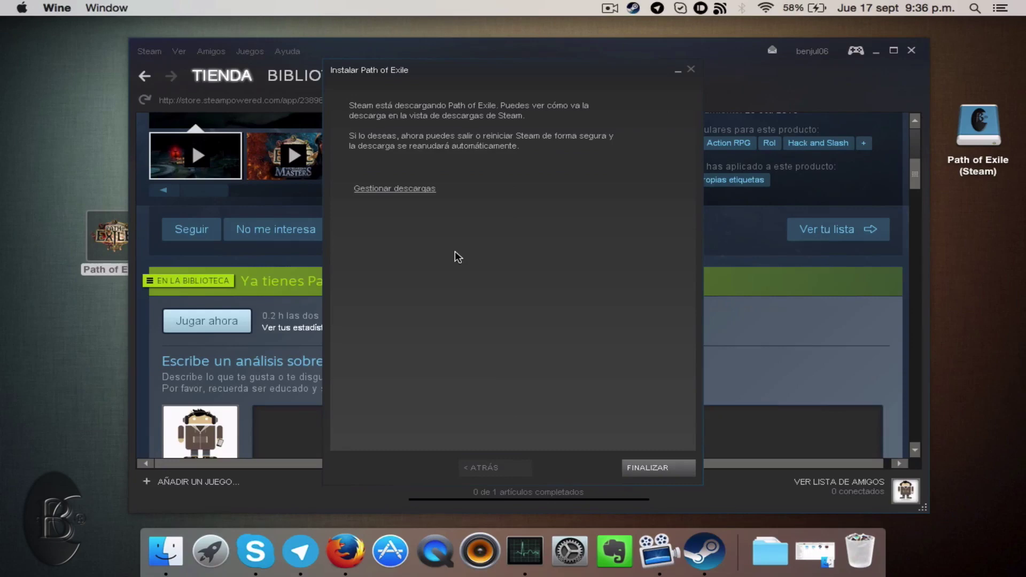
click(654, 471)
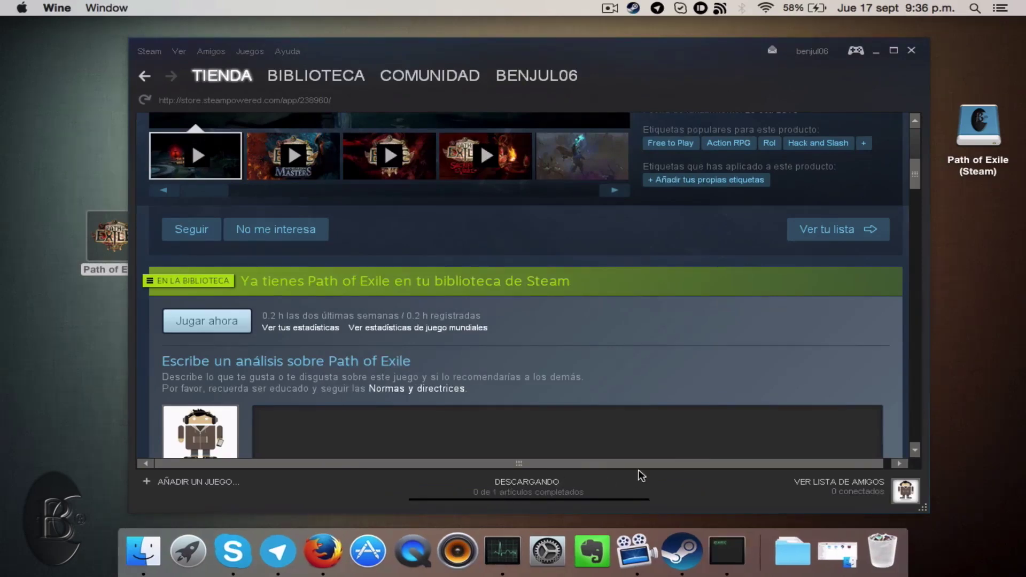
Dismiss the steamwebhelper.exe error notice and go to the library's downloads page.
drag(272, 111, 292, 99)
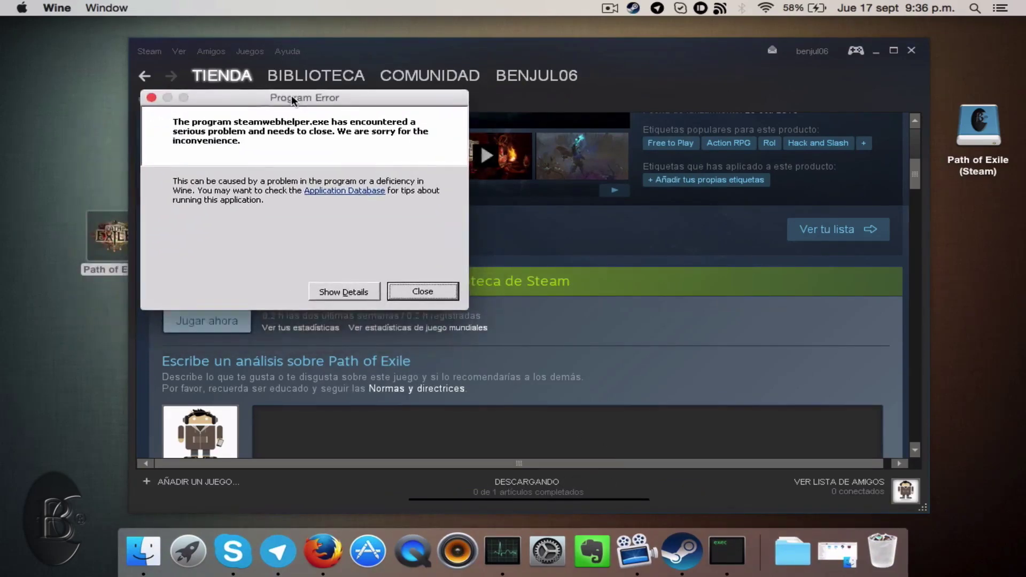
click(434, 294)
mouse_move(481, 63)
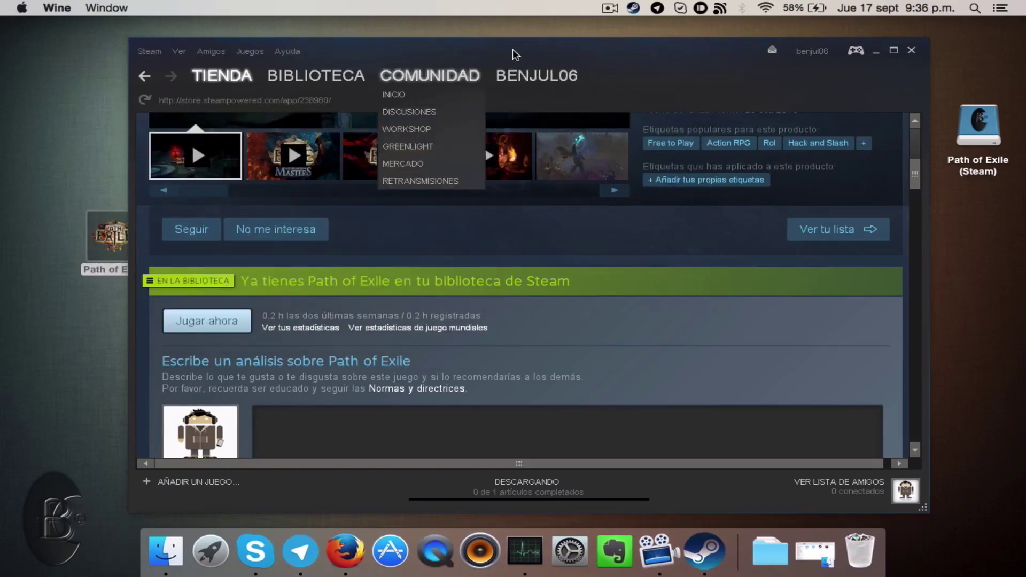
mouse_move(319, 76)
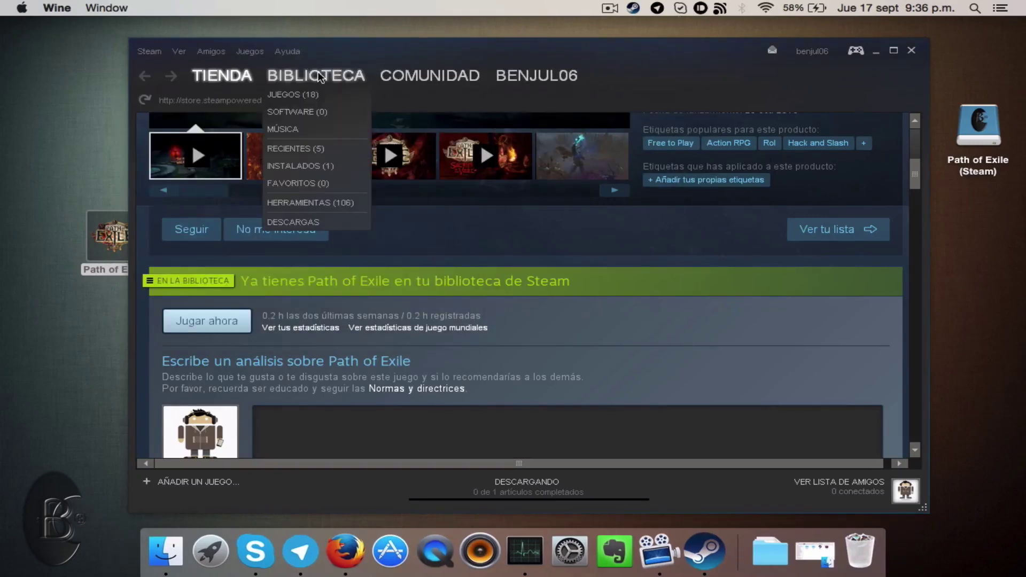
click(308, 226)
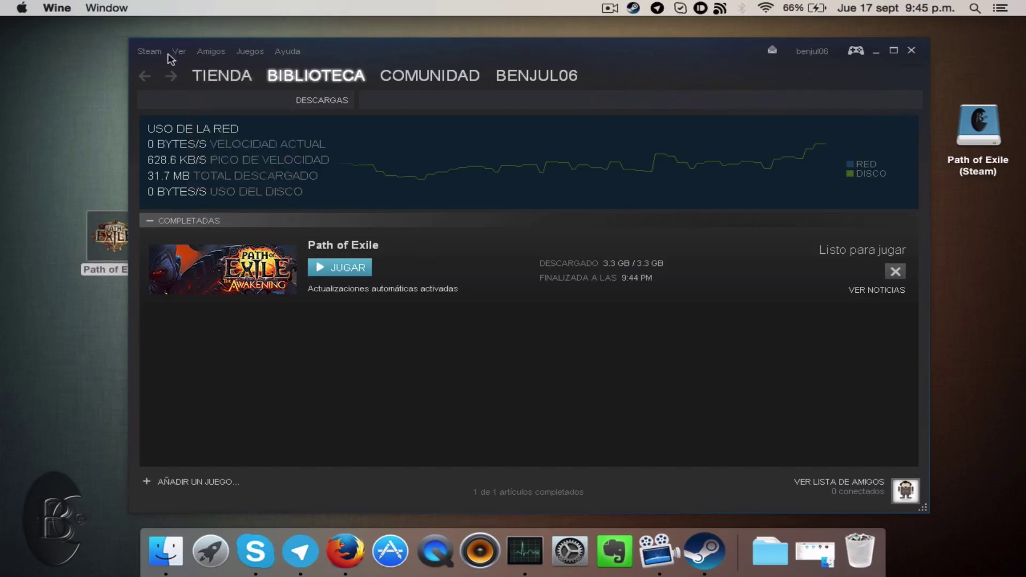
In Steam's Parámetros, uncheck the in-game Steam overlay under En la partida and confirm with ACEPTAR.
click(151, 52)
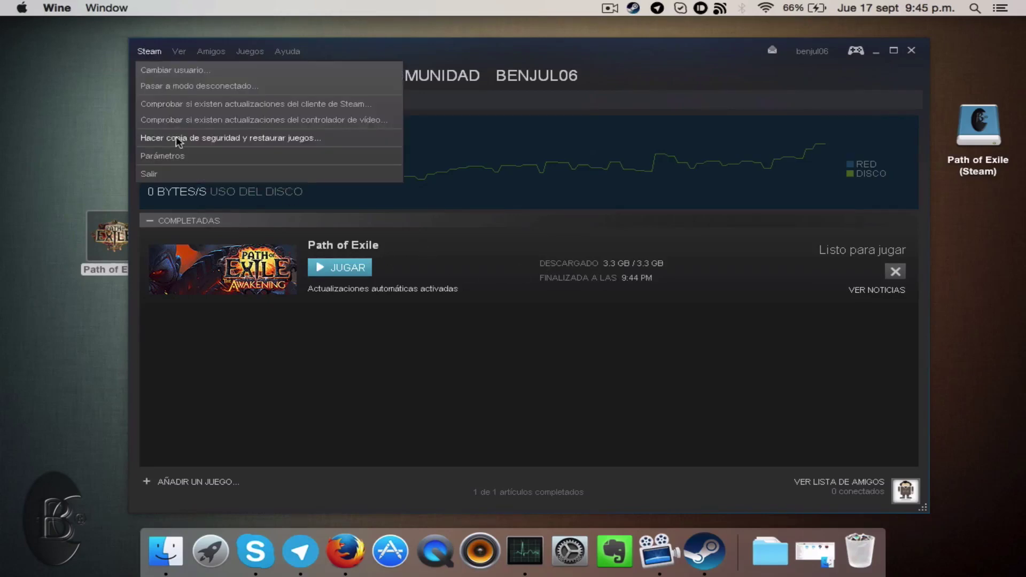
click(176, 154)
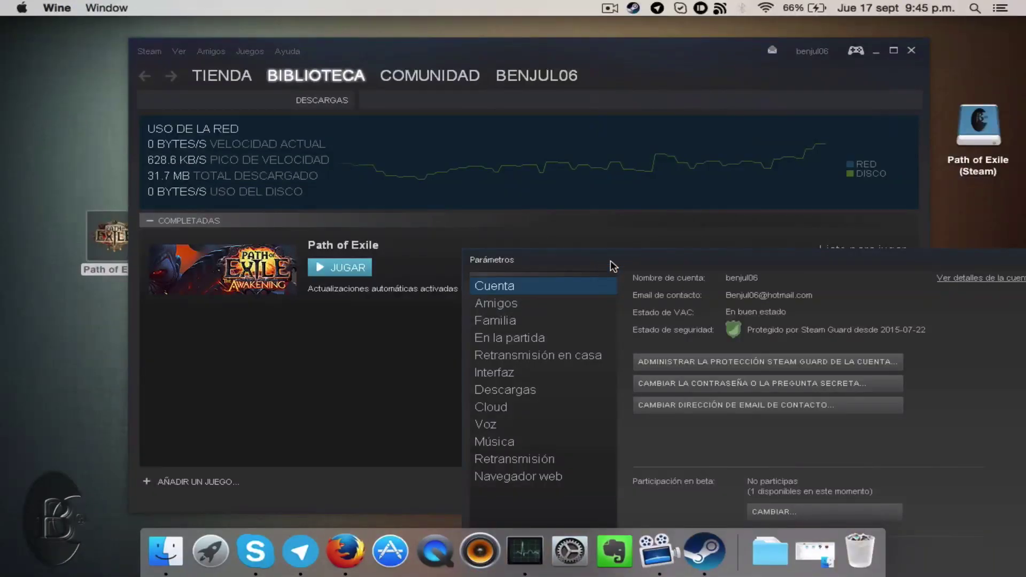
drag(616, 263, 371, 106)
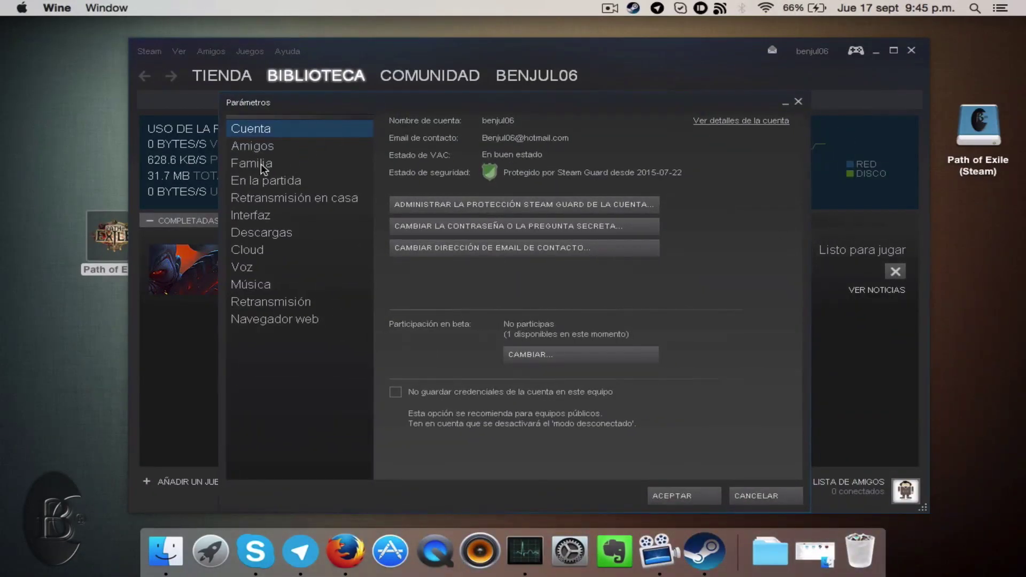
click(259, 184)
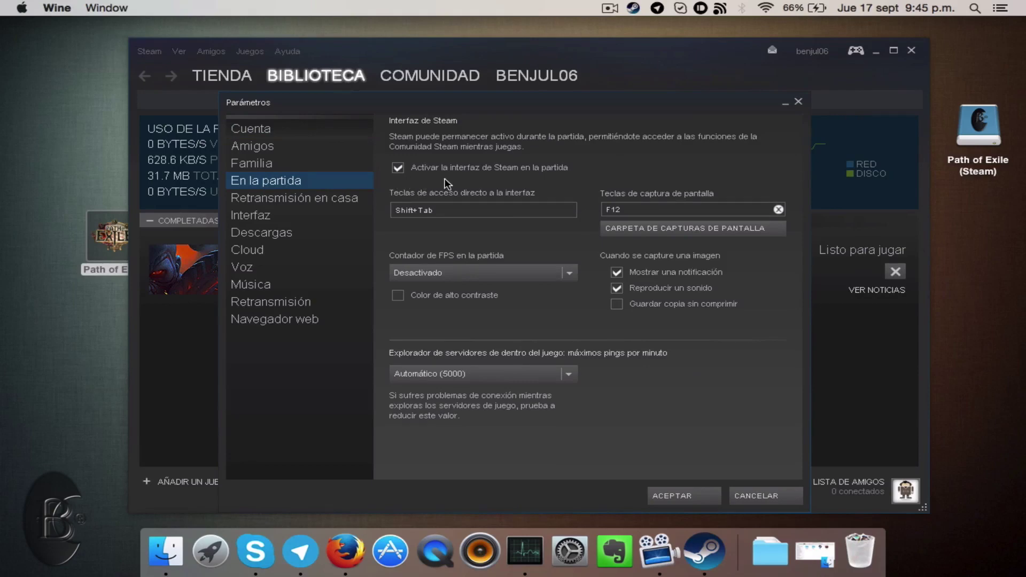
click(398, 169)
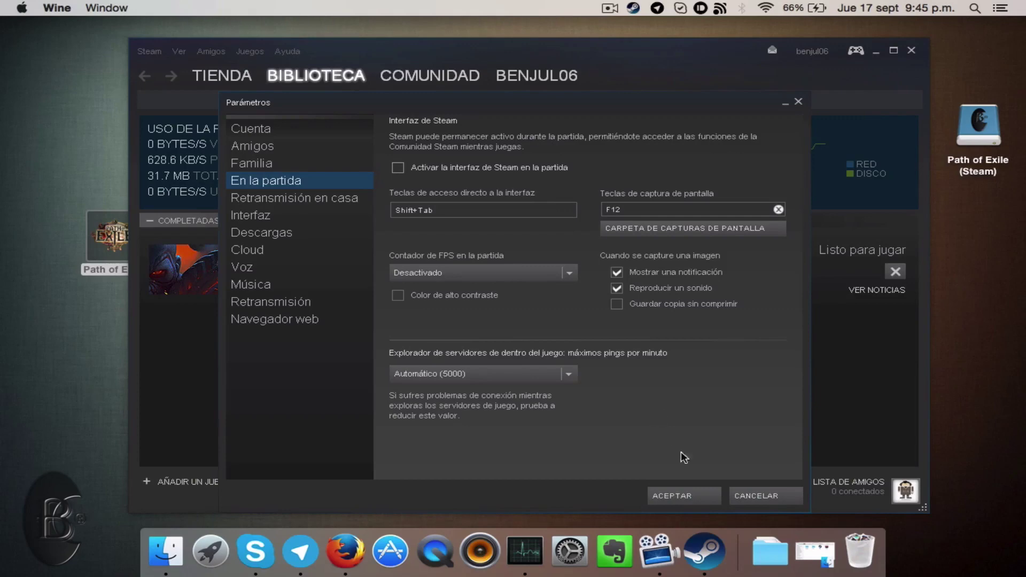
click(677, 497)
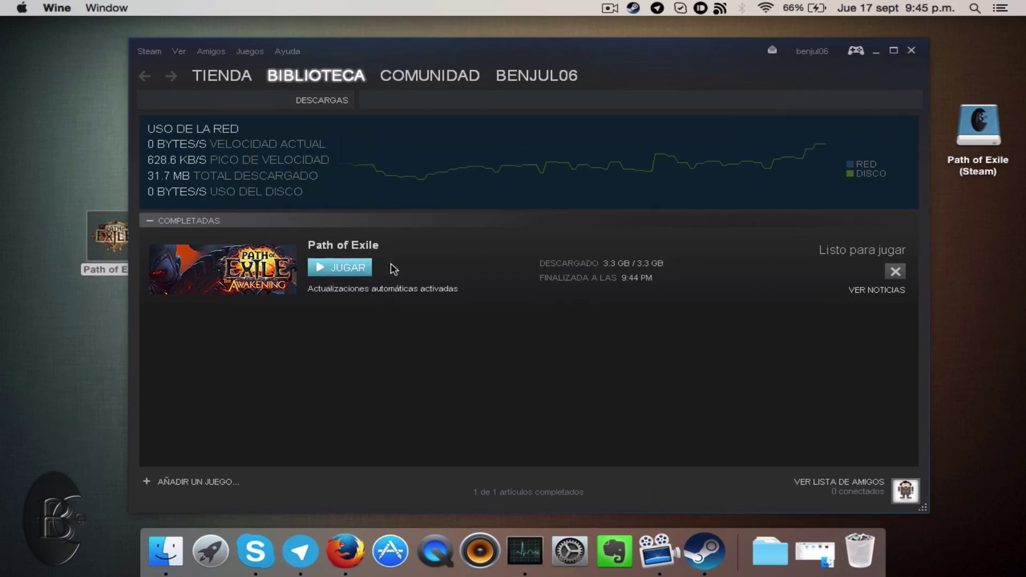
Close the Steam window, quit Steam via its Dock icon's Salir, and select the Path of Exile desktop app.
click(912, 50)
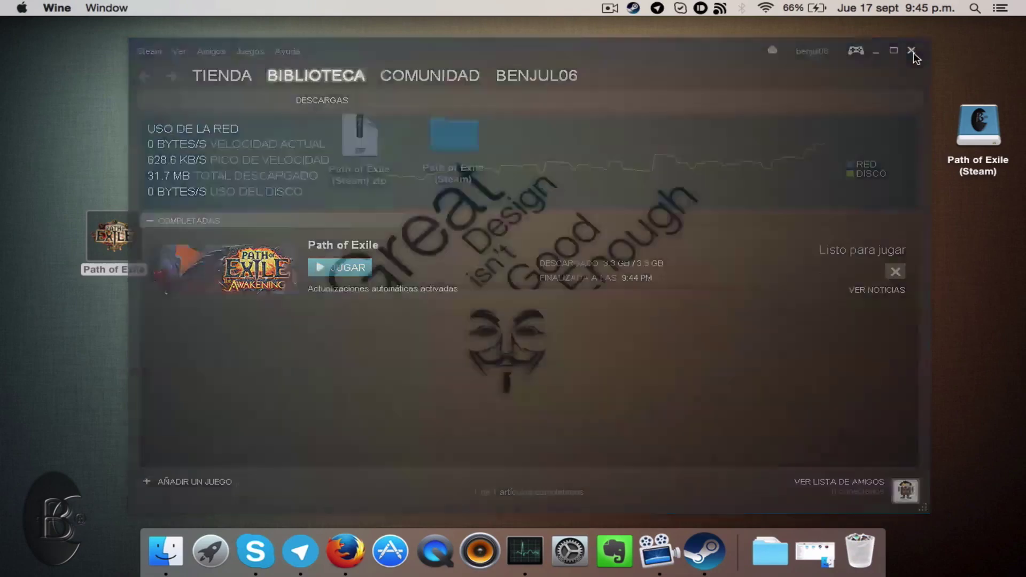
click(302, 287)
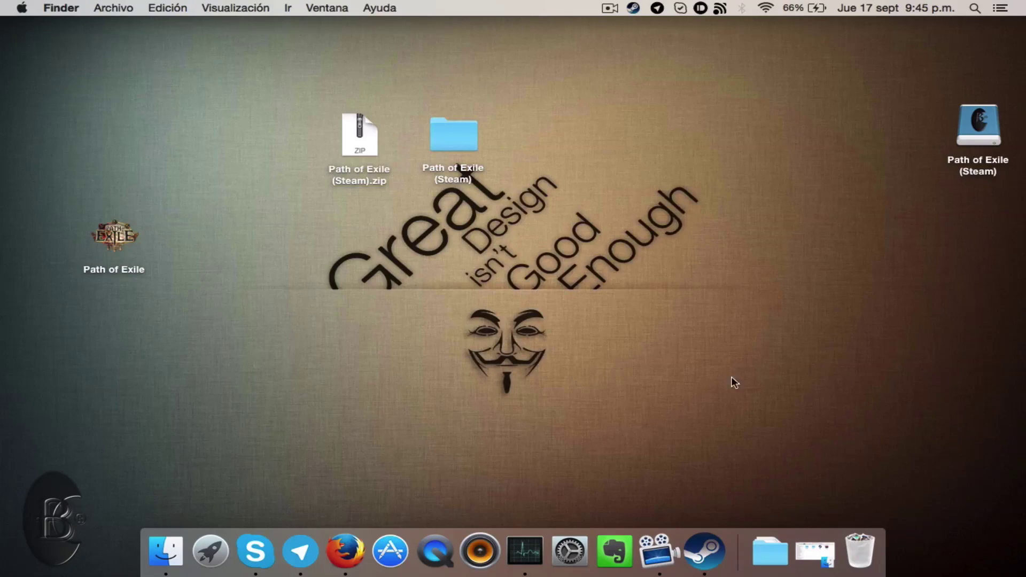
right_click(699, 562)
click(748, 476)
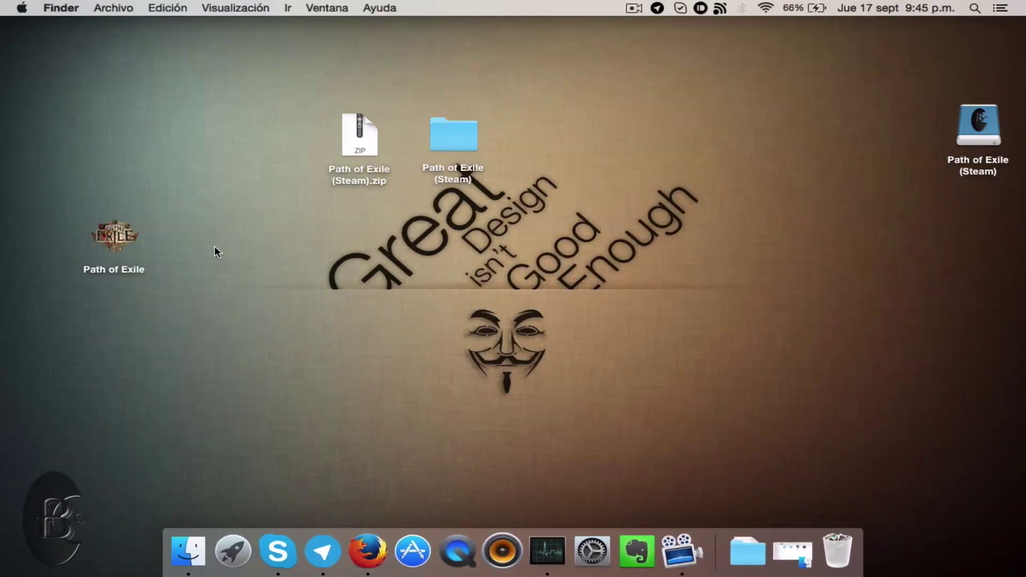
click(110, 236)
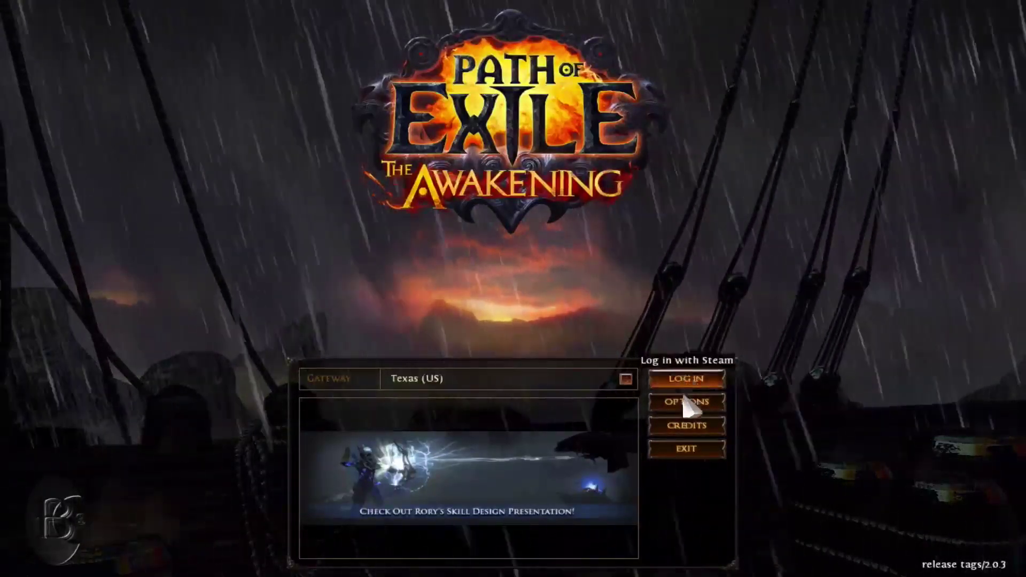
click(687, 402)
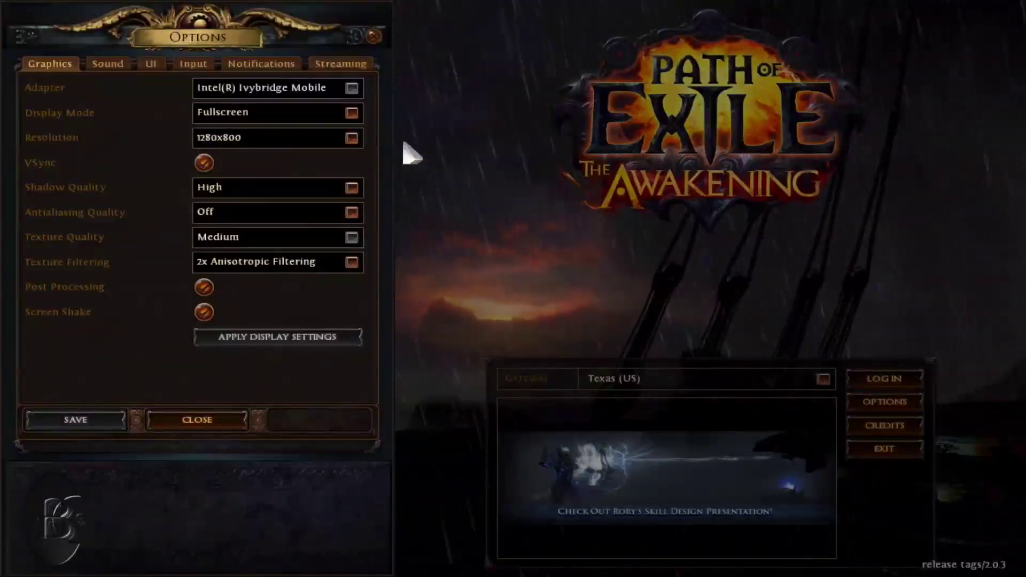
click(338, 110)
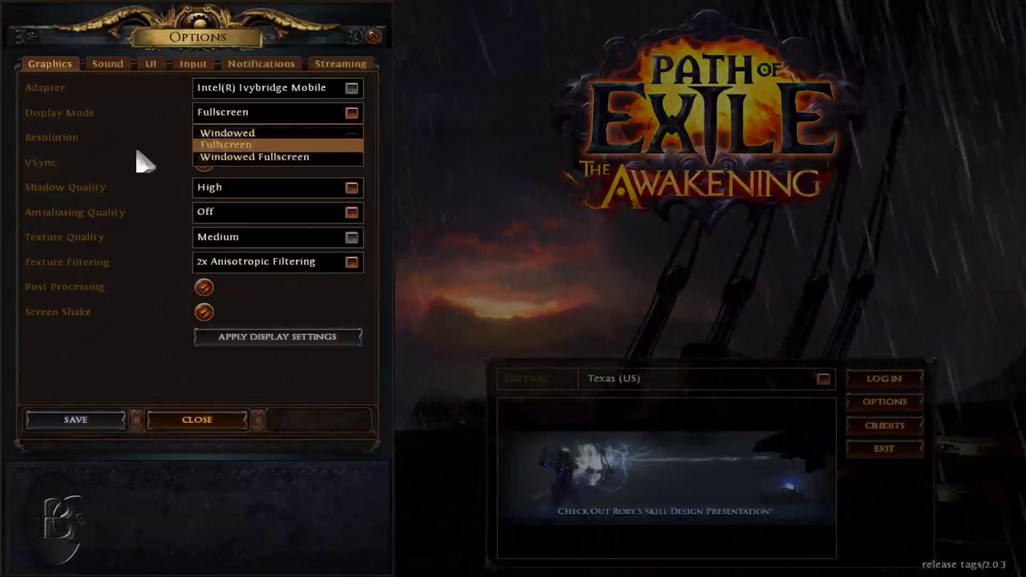
click(209, 141)
click(209, 142)
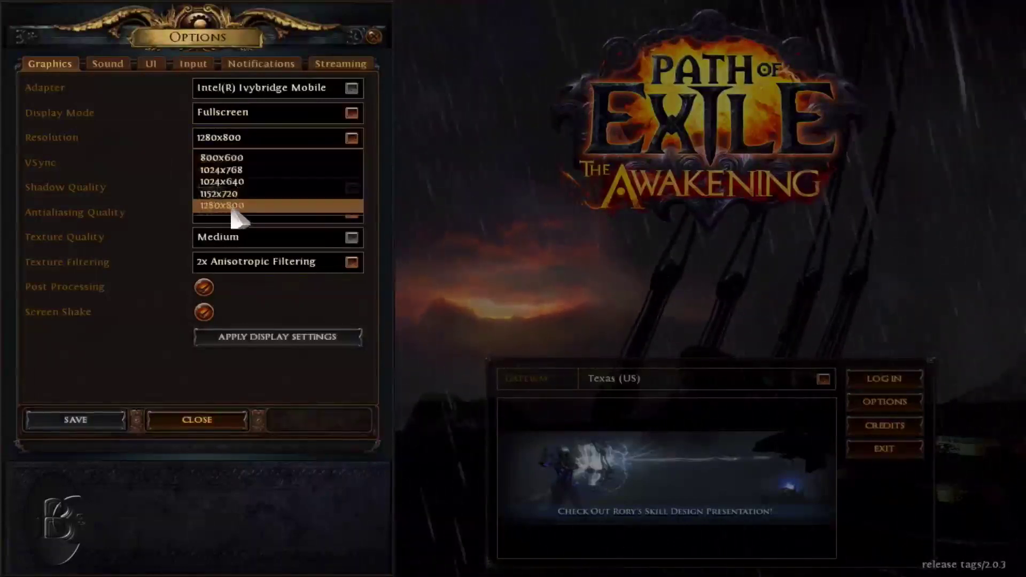
click(167, 307)
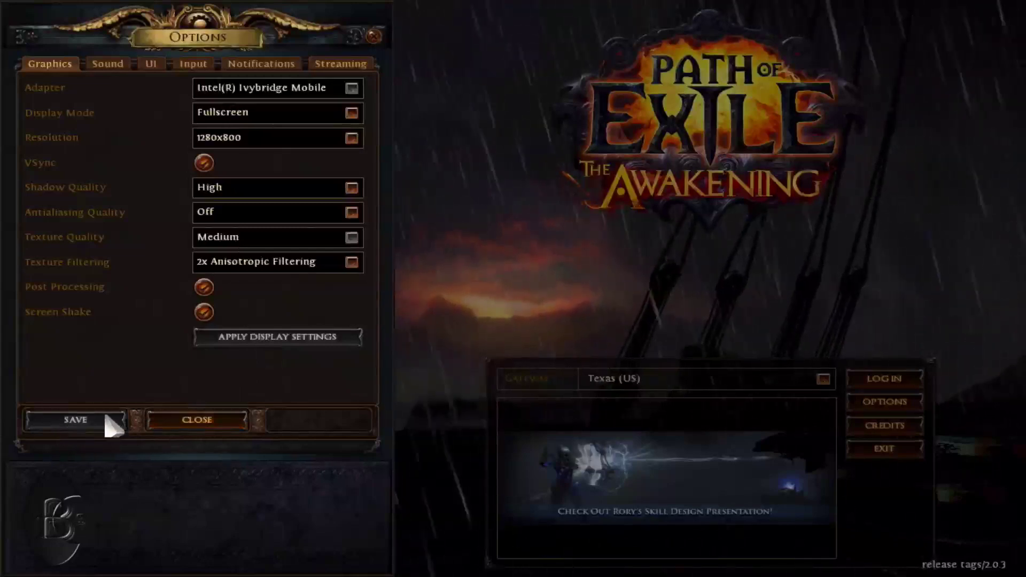
click(177, 421)
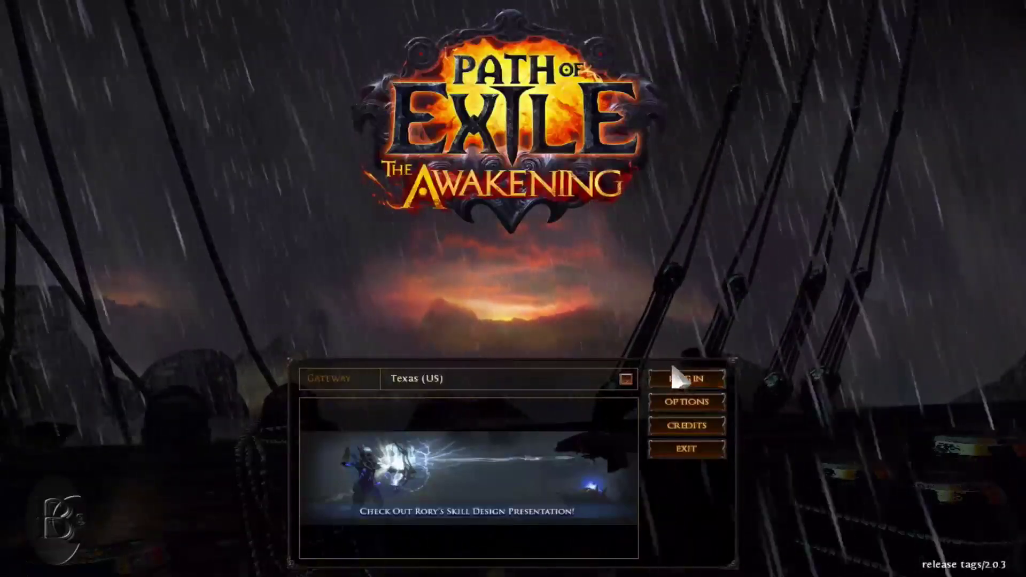
Log in with Steam and begin entering the existing account's e-mail under Link Existing Account.
click(688, 379)
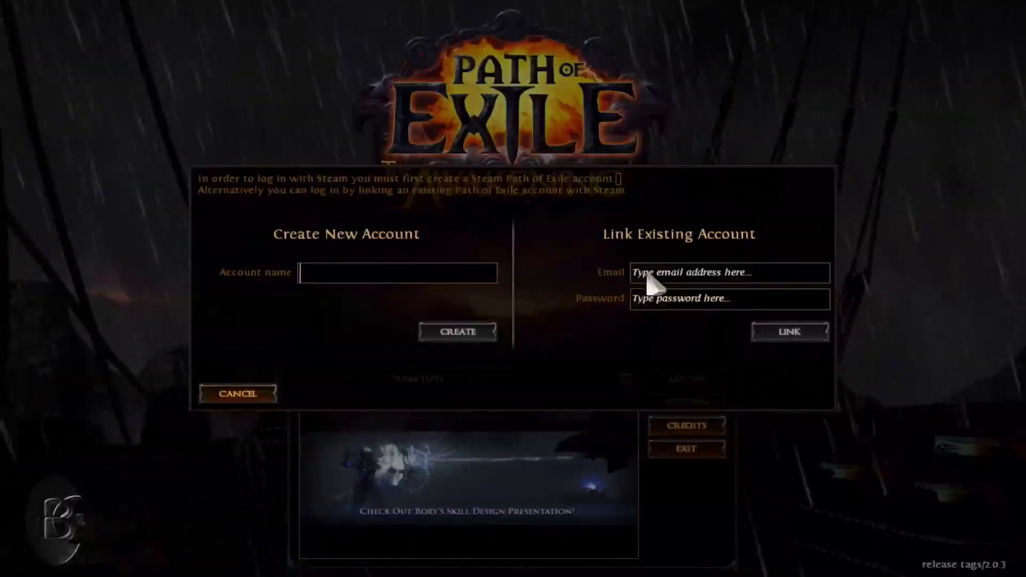
click(658, 275)
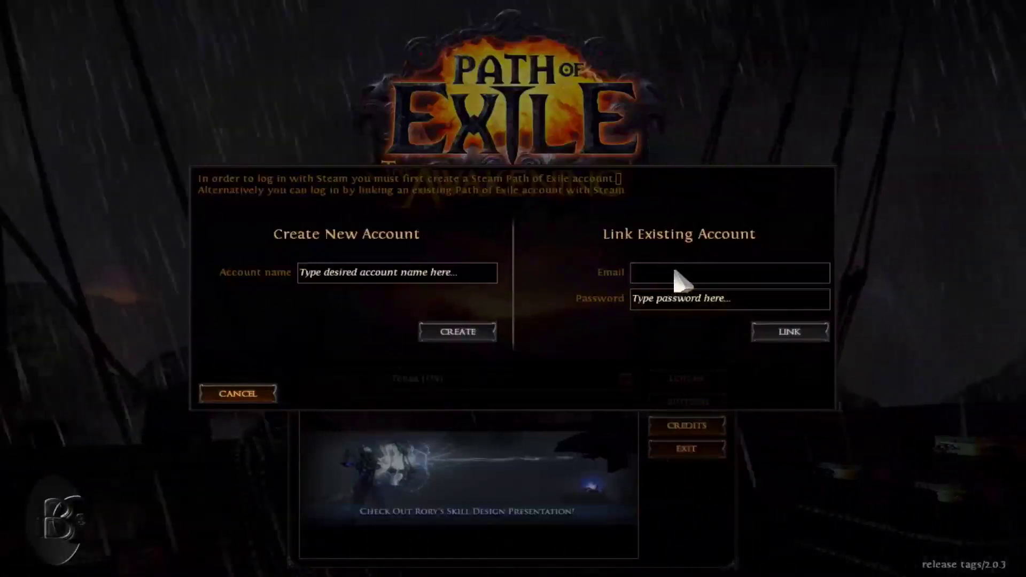
text(Ben)
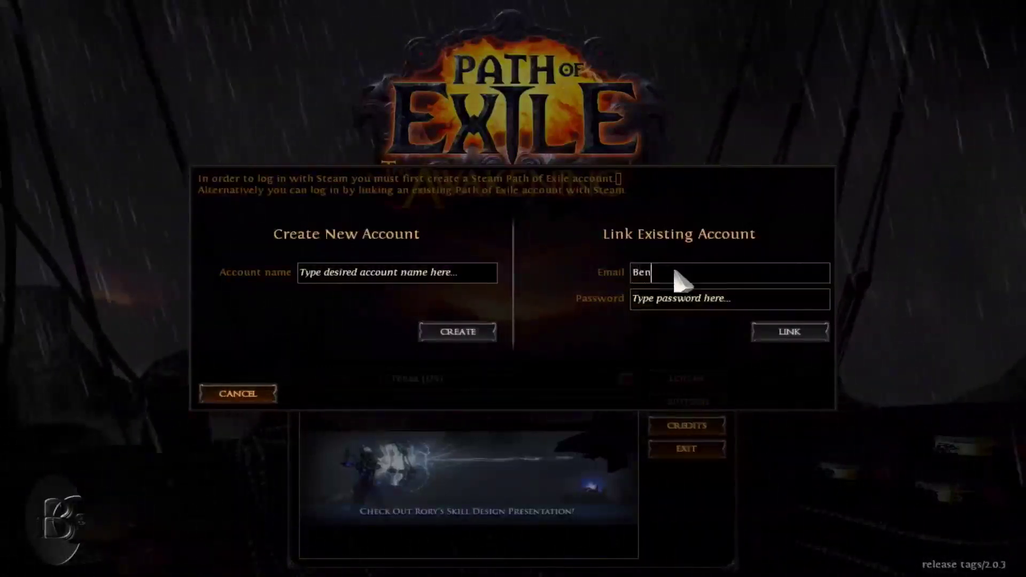
text(jul)
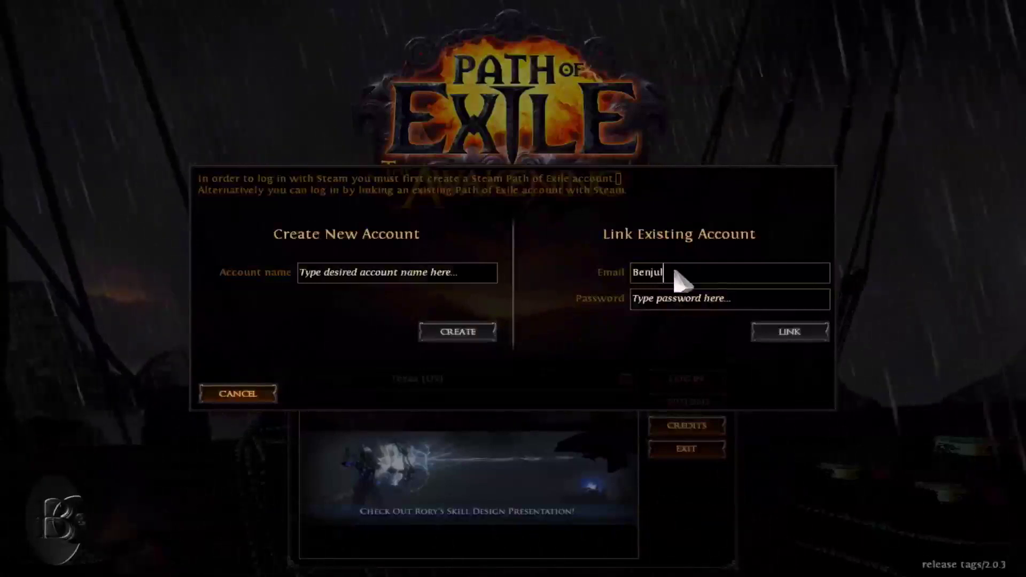
text(06)
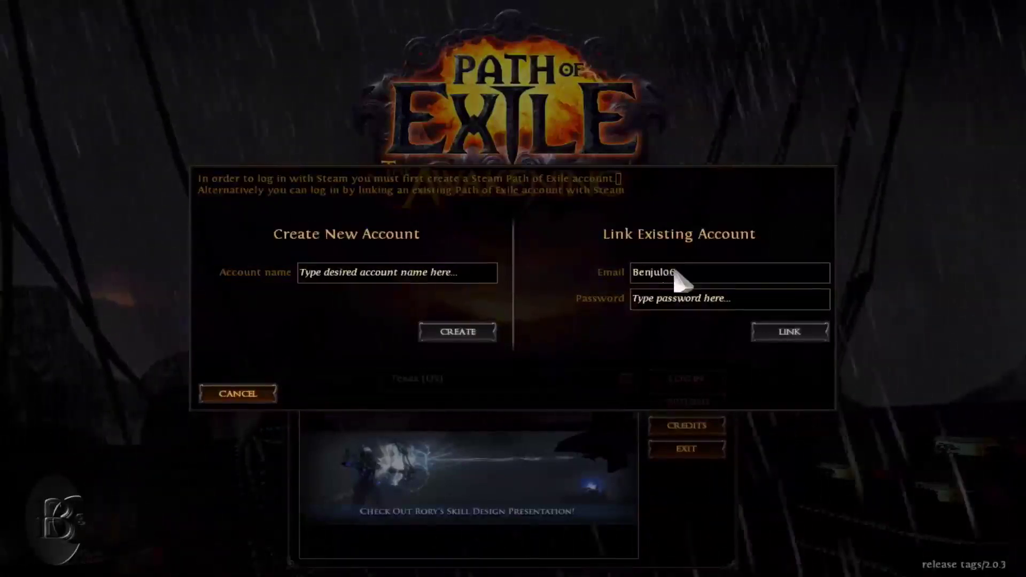